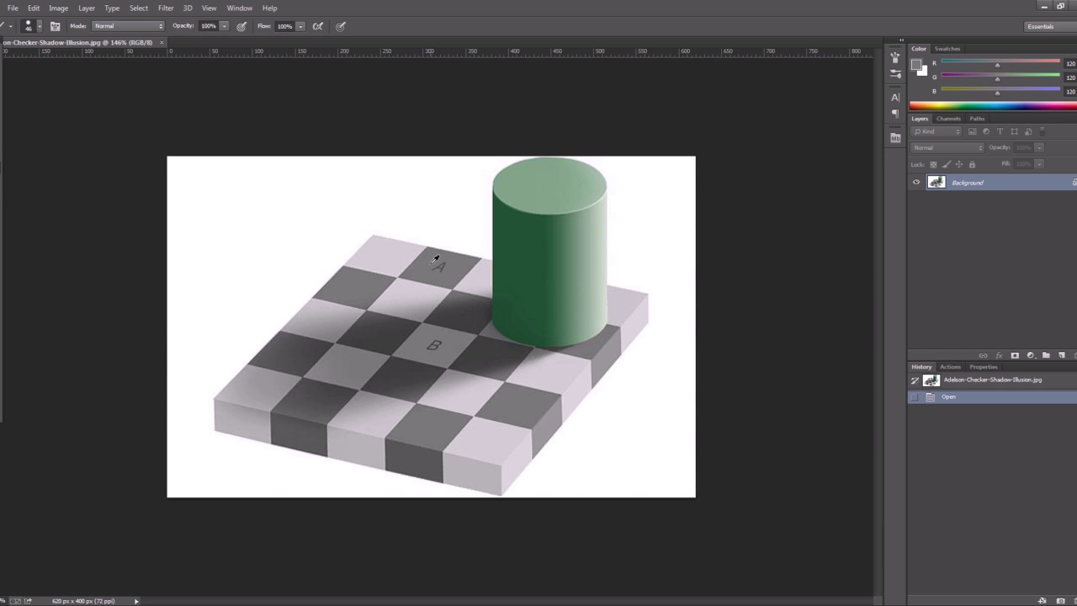
Step: Paint grey with the Brush over checker square A, toward square B
mouse_move(415, 261)
mouse_down()
mouse_move(427, 286)
mouse_move(421, 327)
mouse_up()
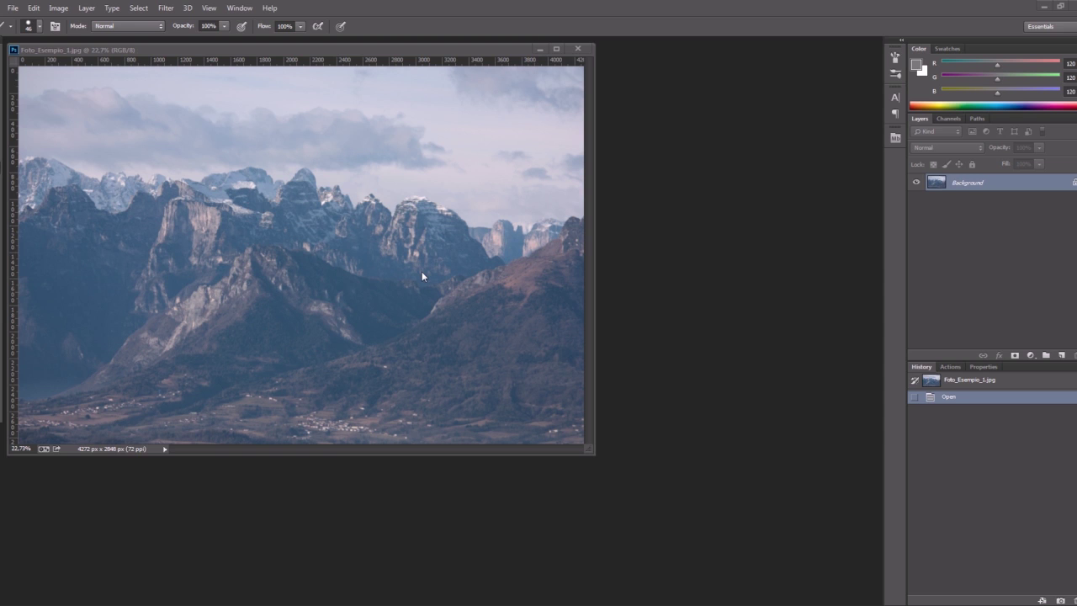
Step: Display the Histogram panel from the Window menu for the mountain photo
click(236, 10)
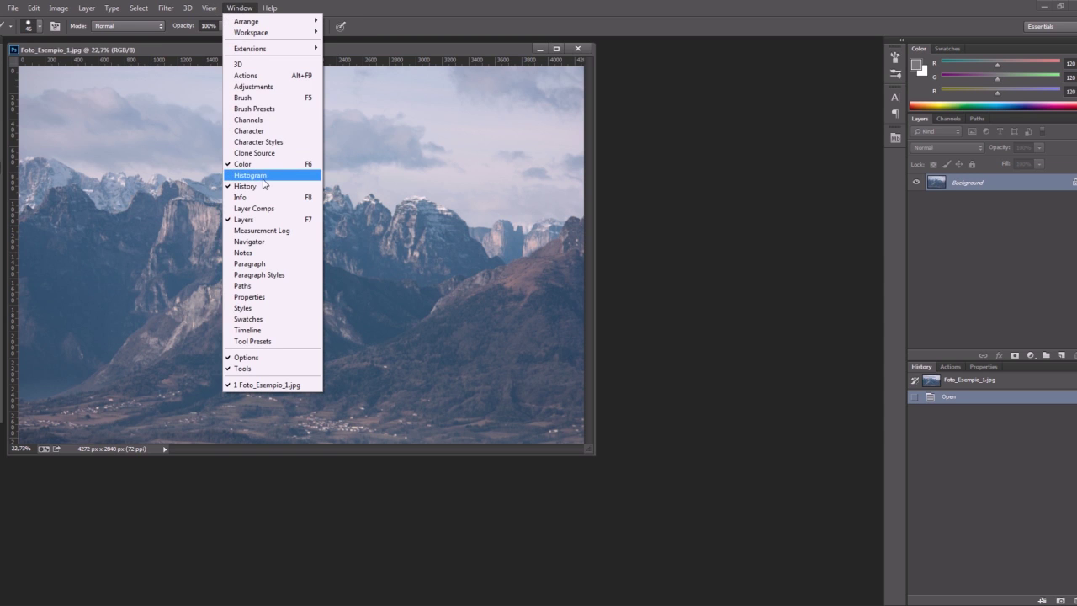
click(263, 179)
mouse_move(773, 131)
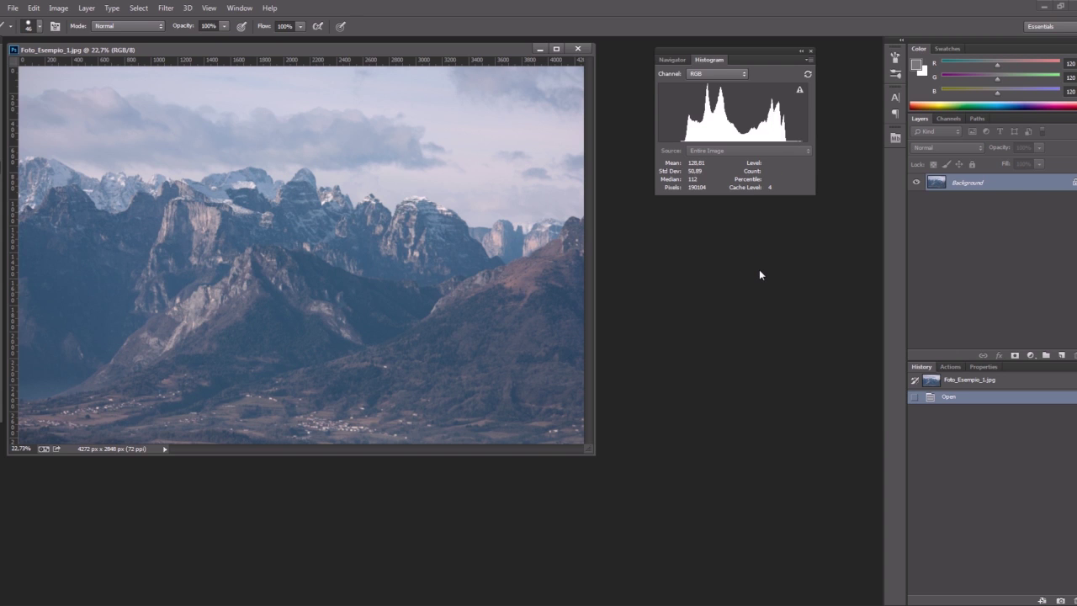
Step: Apply Levels with black input 41, white input 219 and slightly brighter midtones
key(ctrl+l)
drag(703, 288, 696, 254)
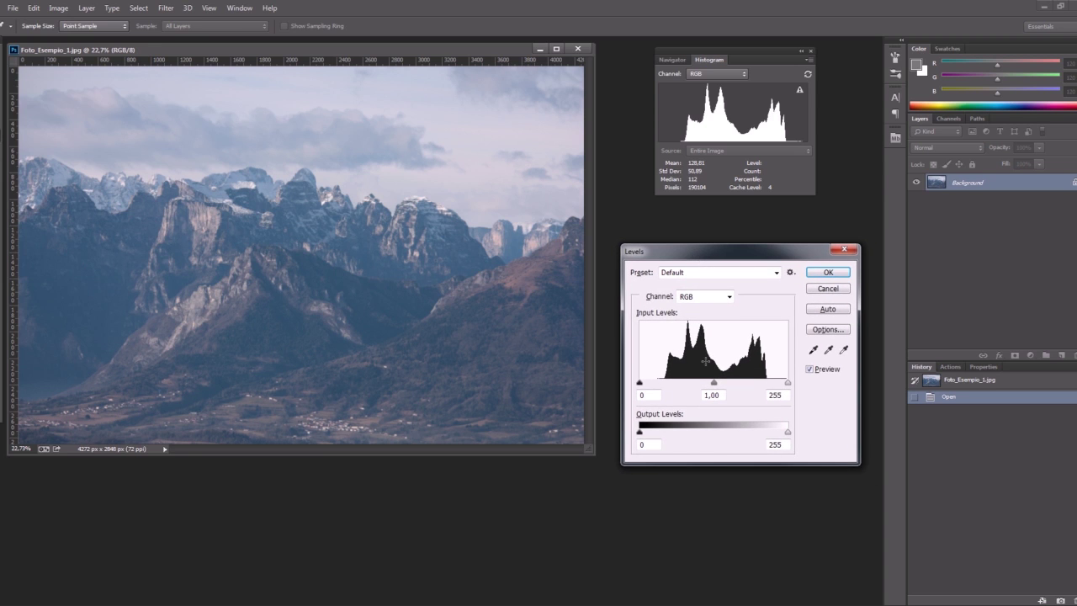
drag(640, 384, 663, 385)
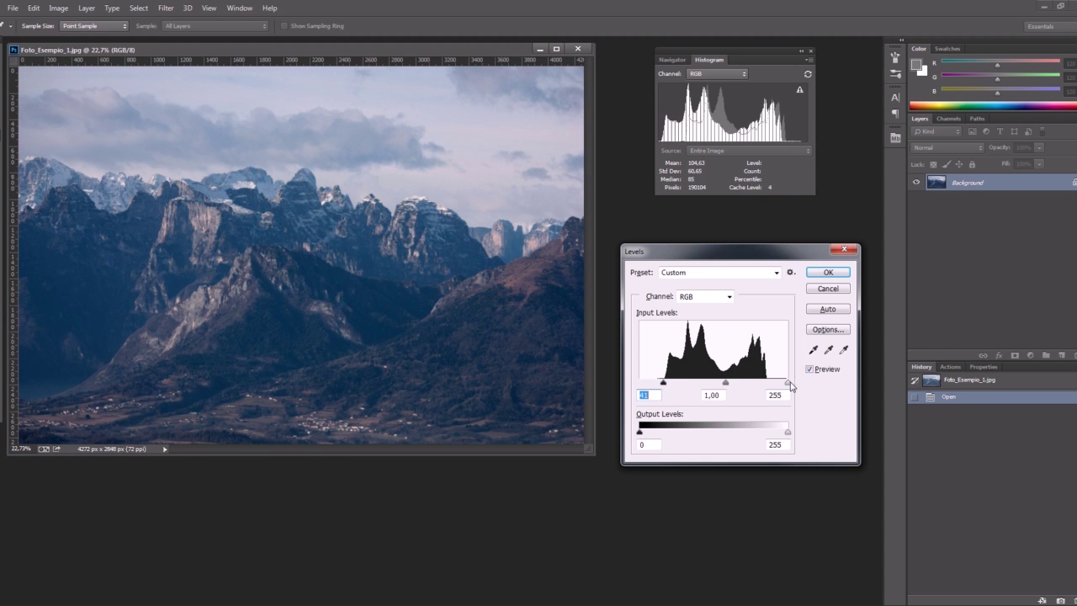
drag(789, 385, 766, 385)
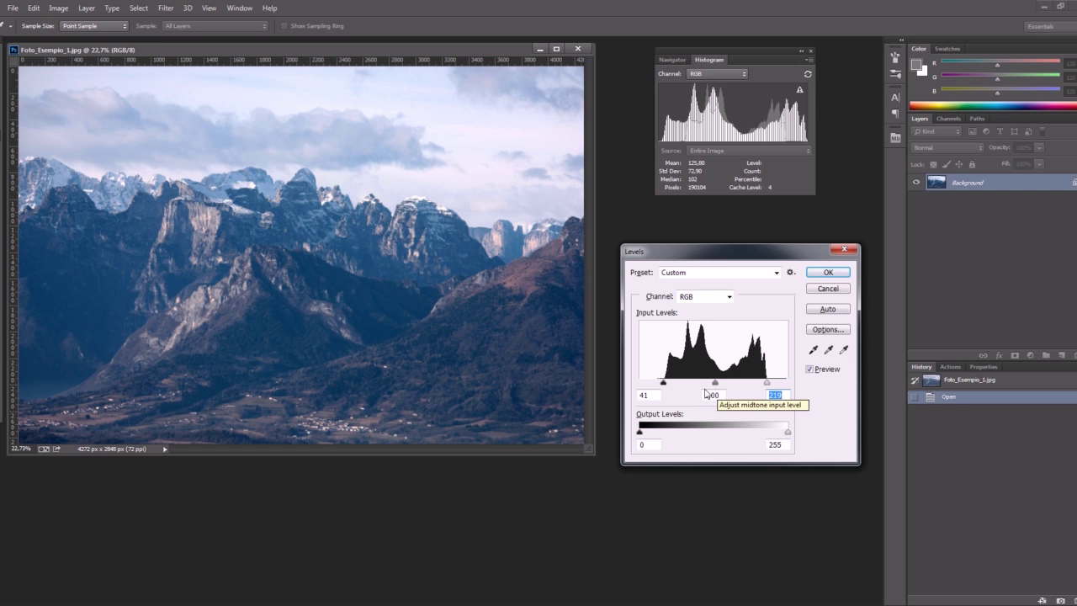
drag(714, 384, 709, 384)
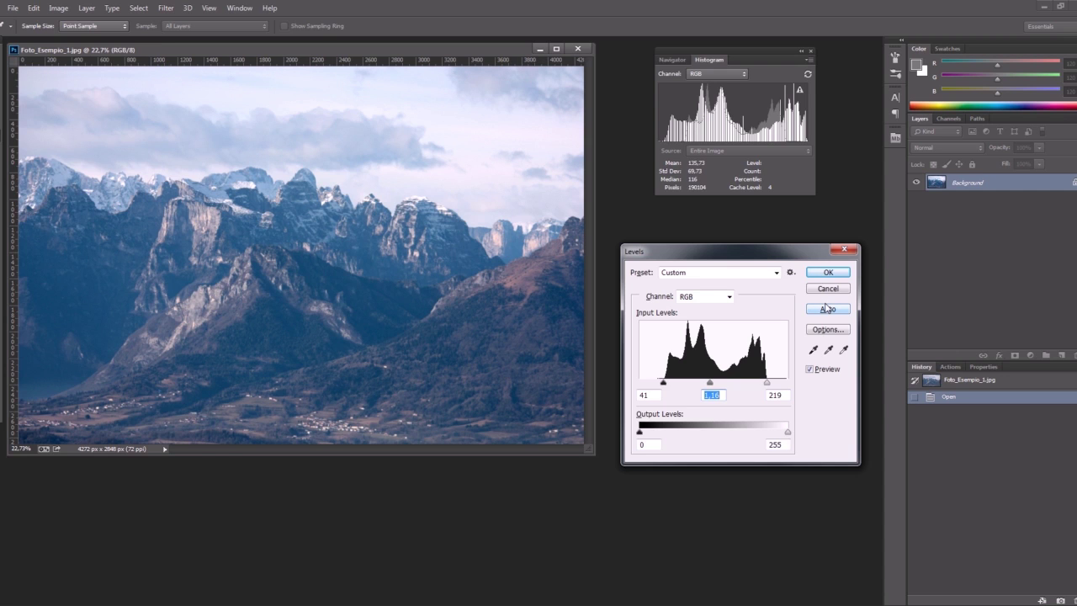
click(828, 271)
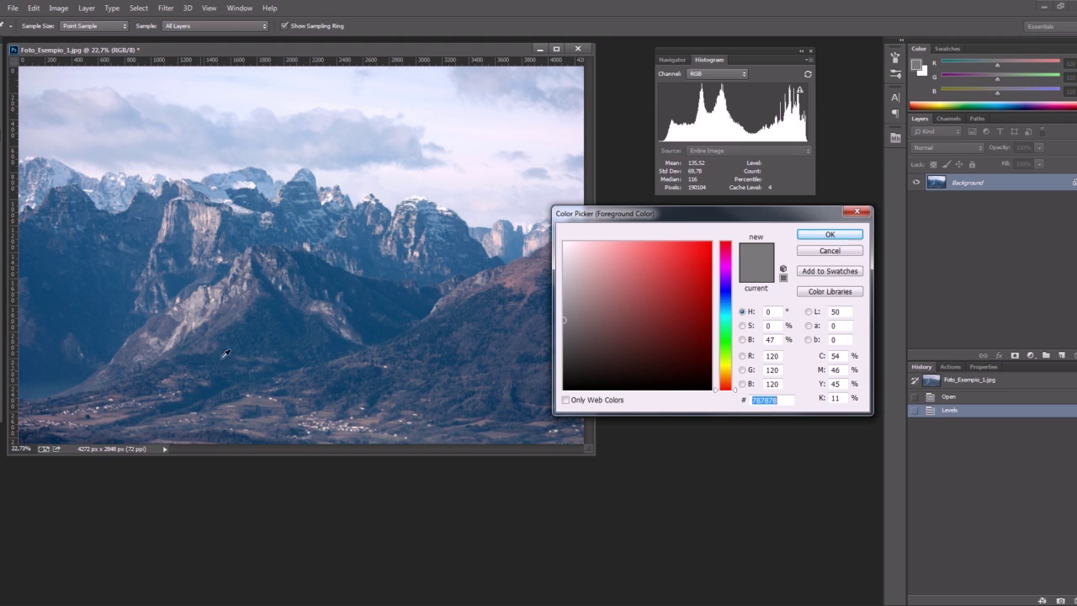
click(269, 329)
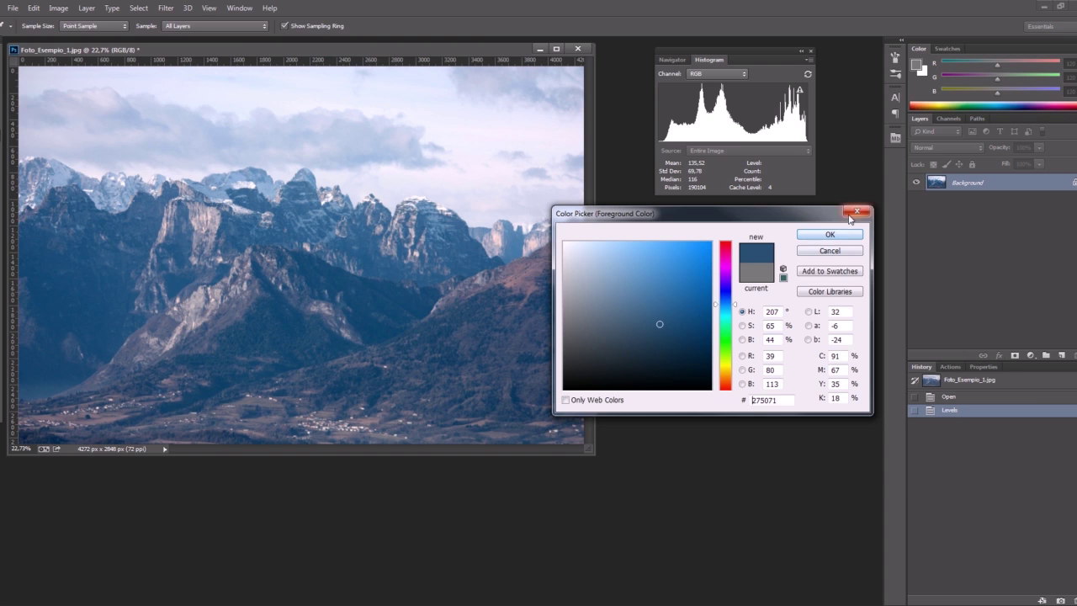
click(856, 213)
key(b)
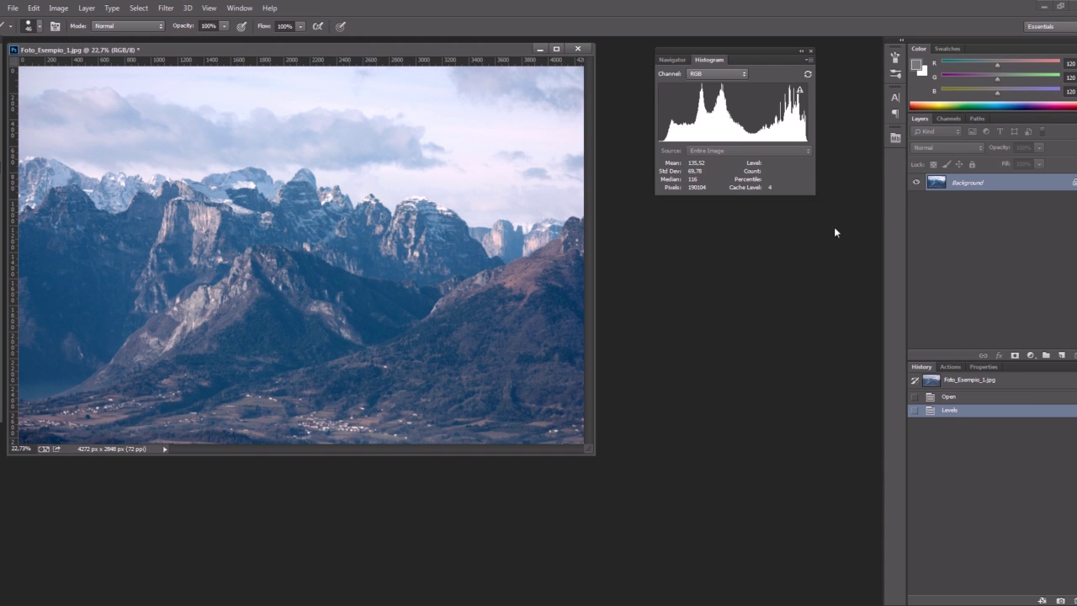
Step: Set the Histogram panel's Channel view to Colors
click(708, 74)
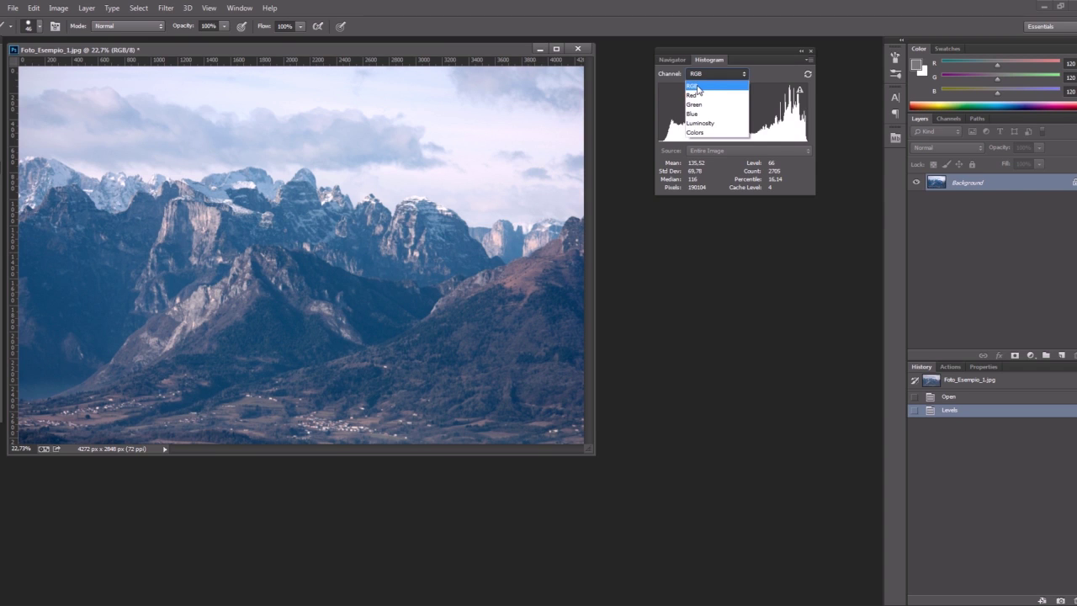
click(705, 133)
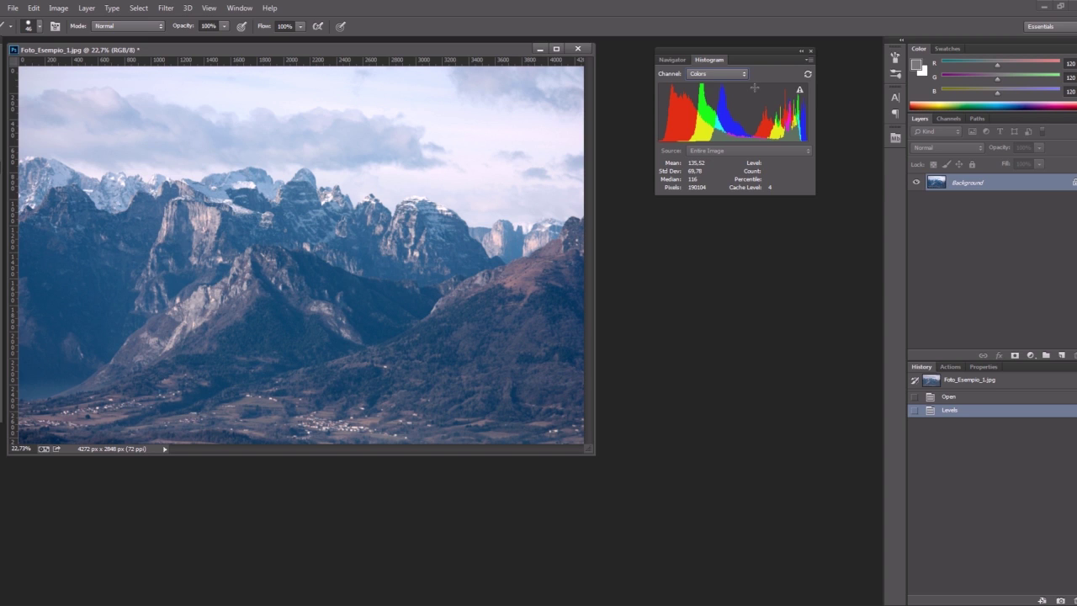
mouse_move(683, 132)
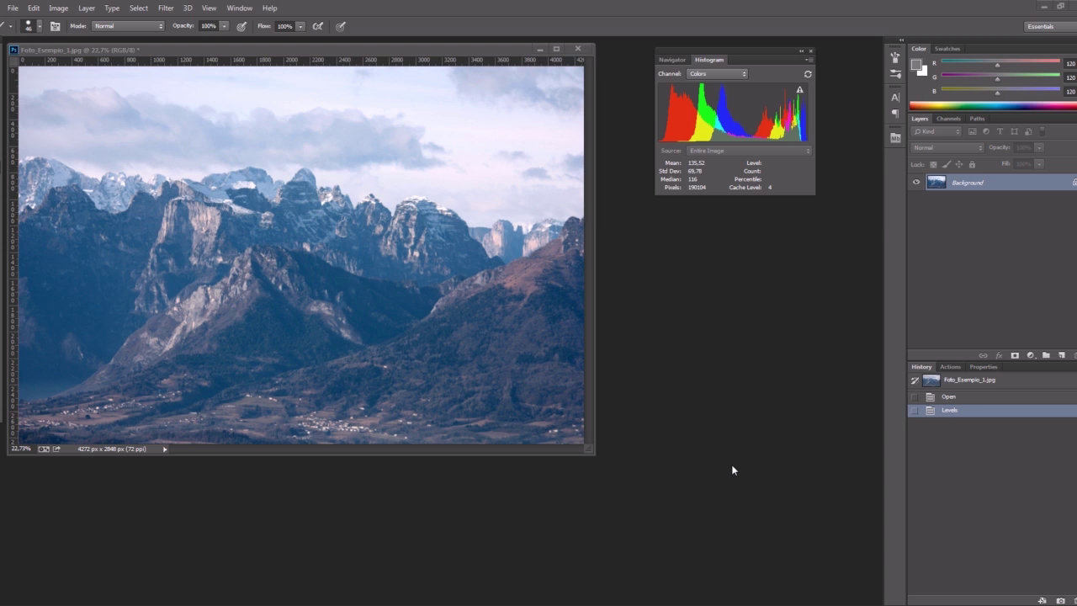
Step: Show the Info panel and place three colour samplers on the snowy peak, left peaks and bluish rock
click(239, 8)
click(251, 198)
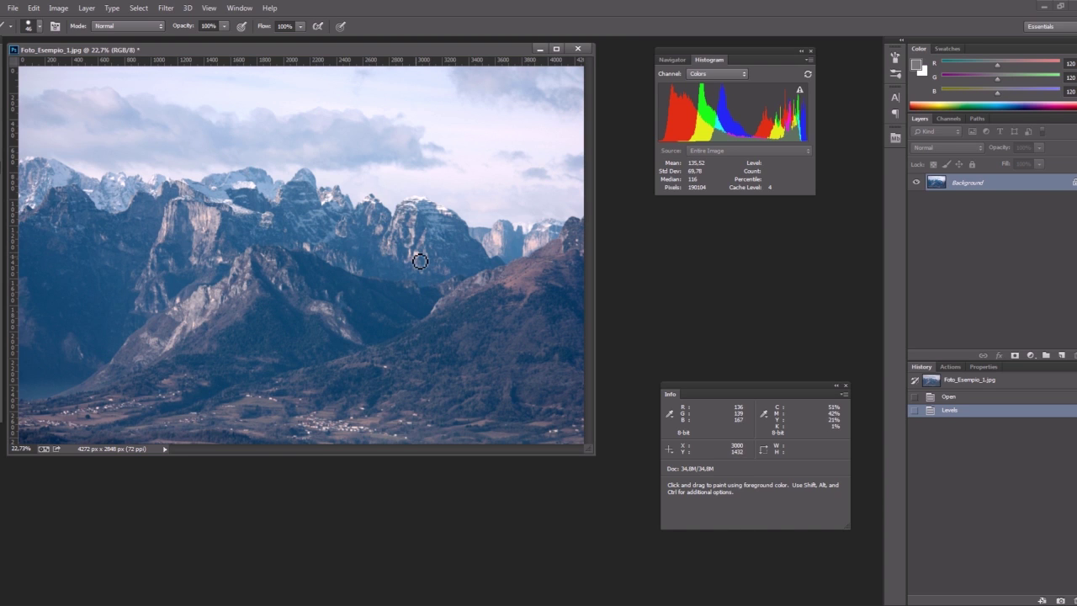
key(i)
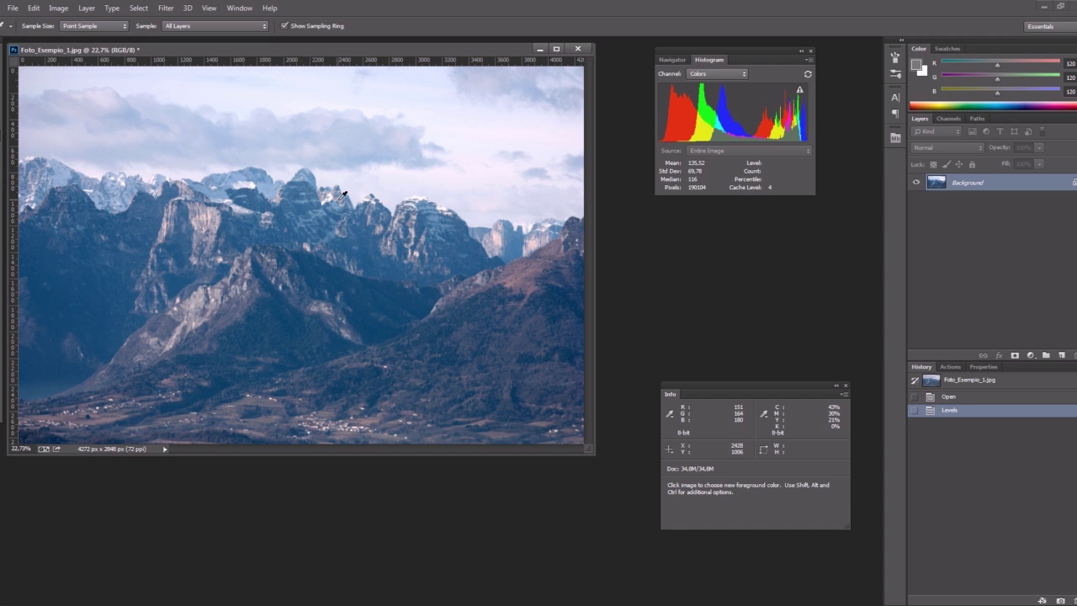
key(shift)
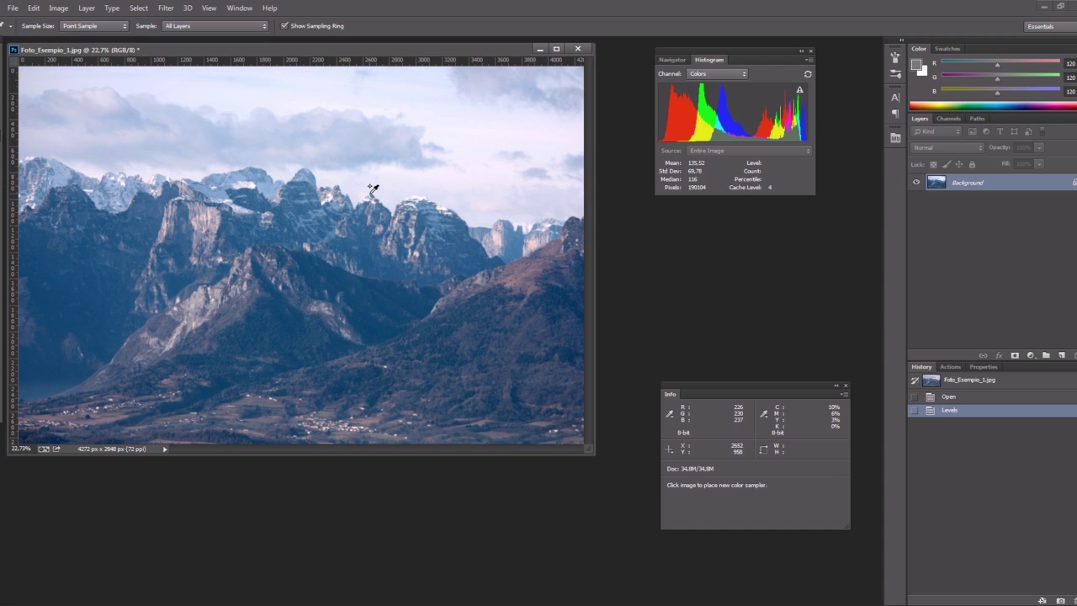
shift+click(442, 208)
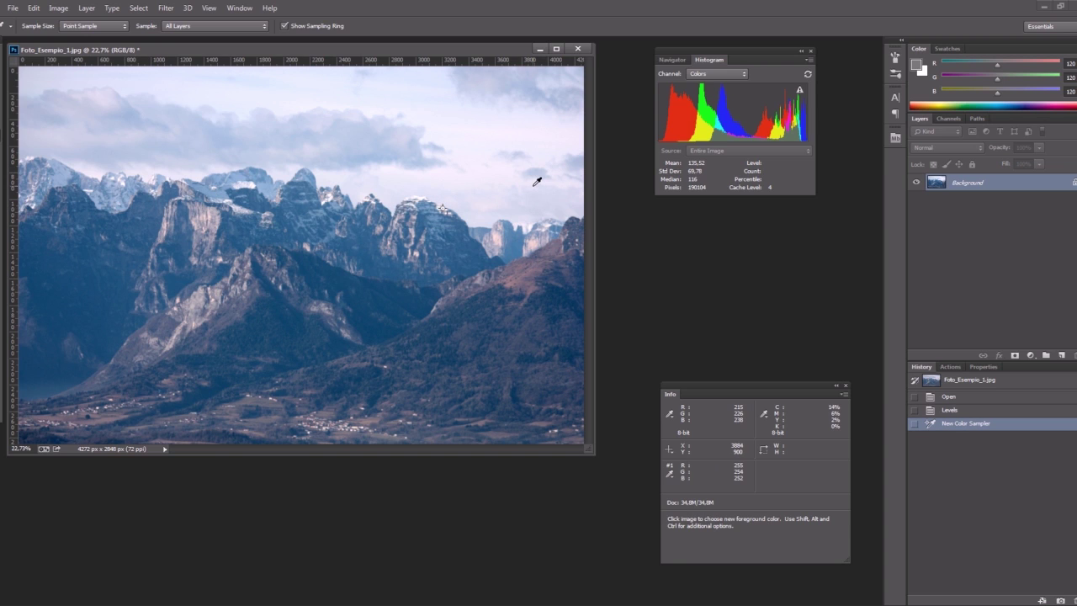
shift+click(96, 198)
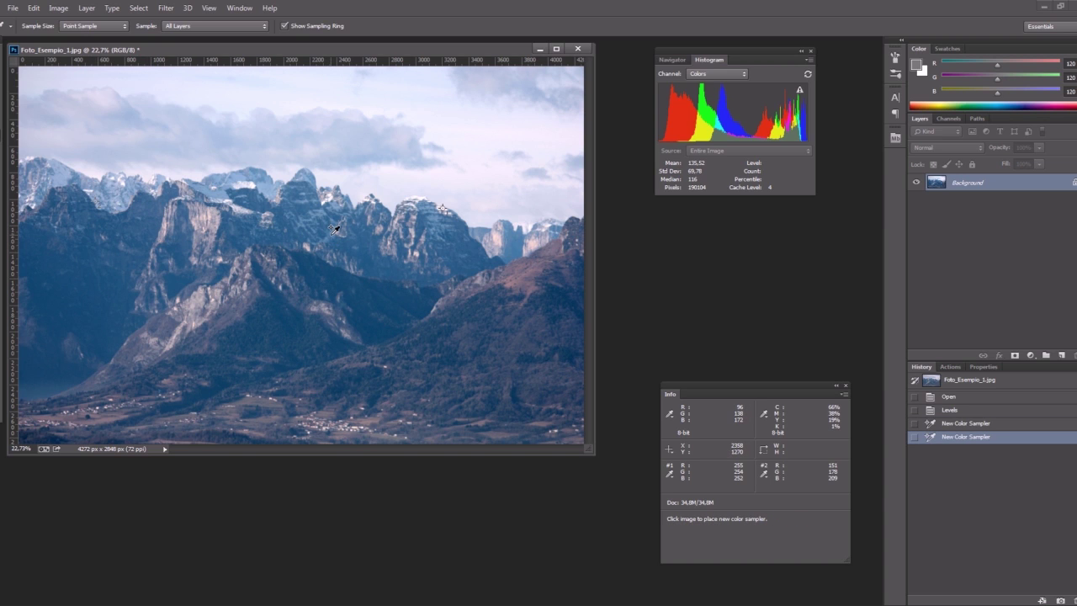
shift+click(334, 229)
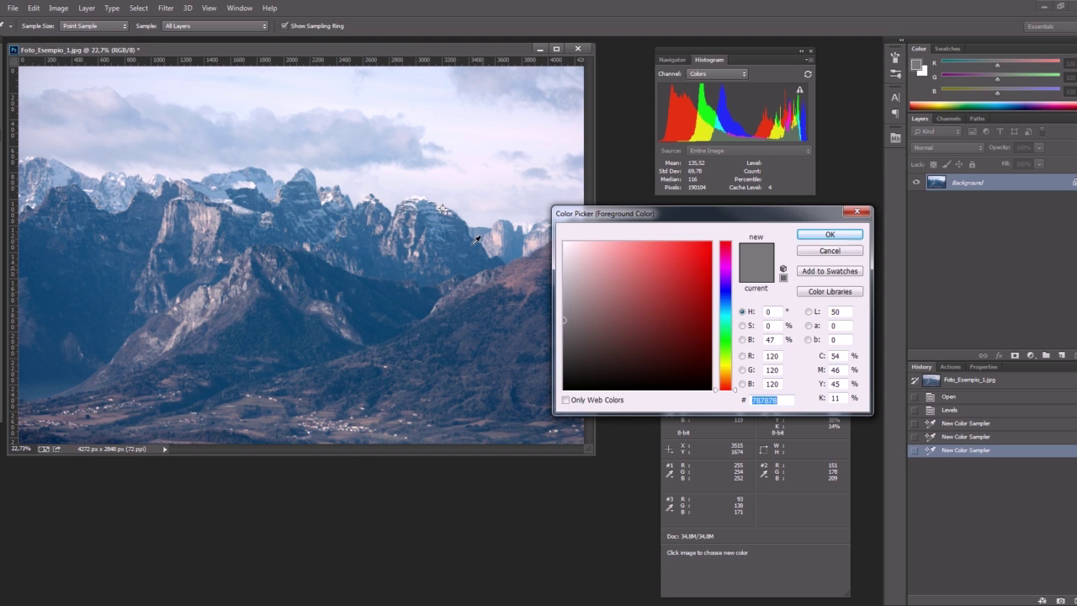
Step: Sample the mountain's blue face and set the foreground colour to 5d87aa
click(445, 205)
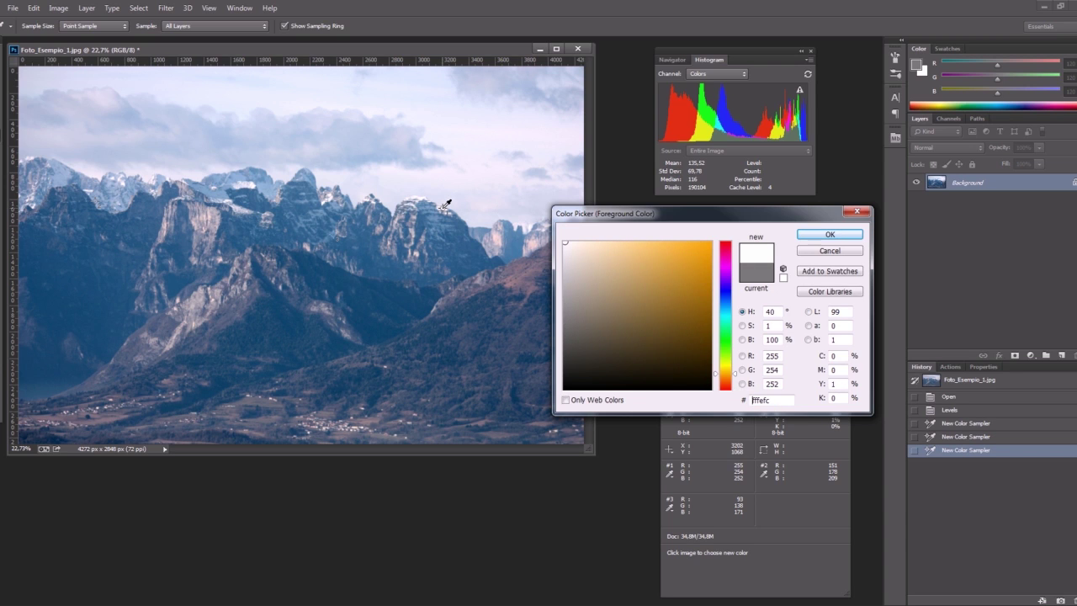
click(100, 196)
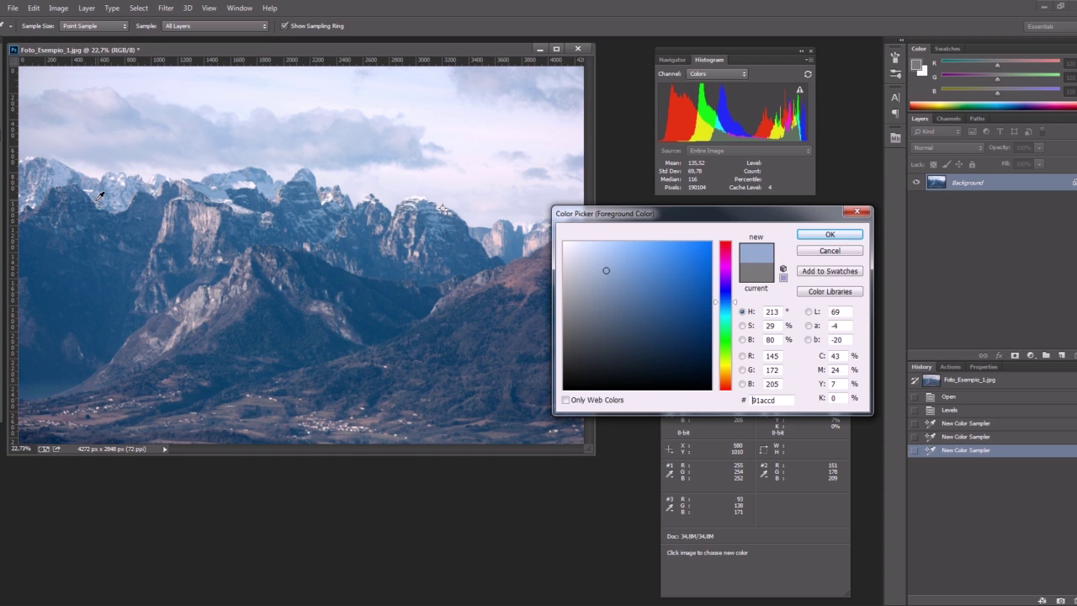
click(336, 228)
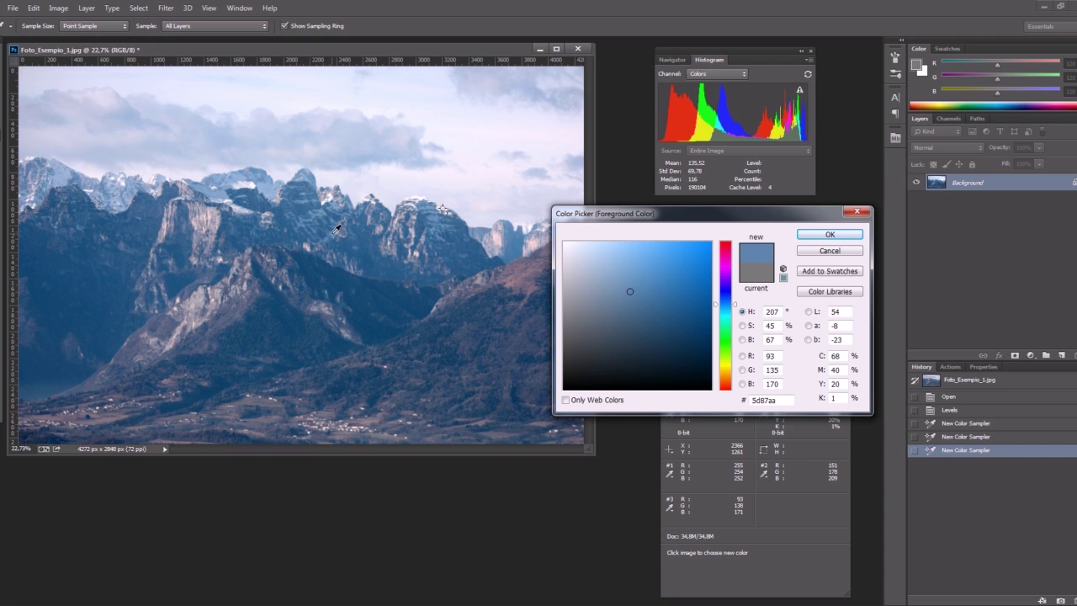
click(829, 235)
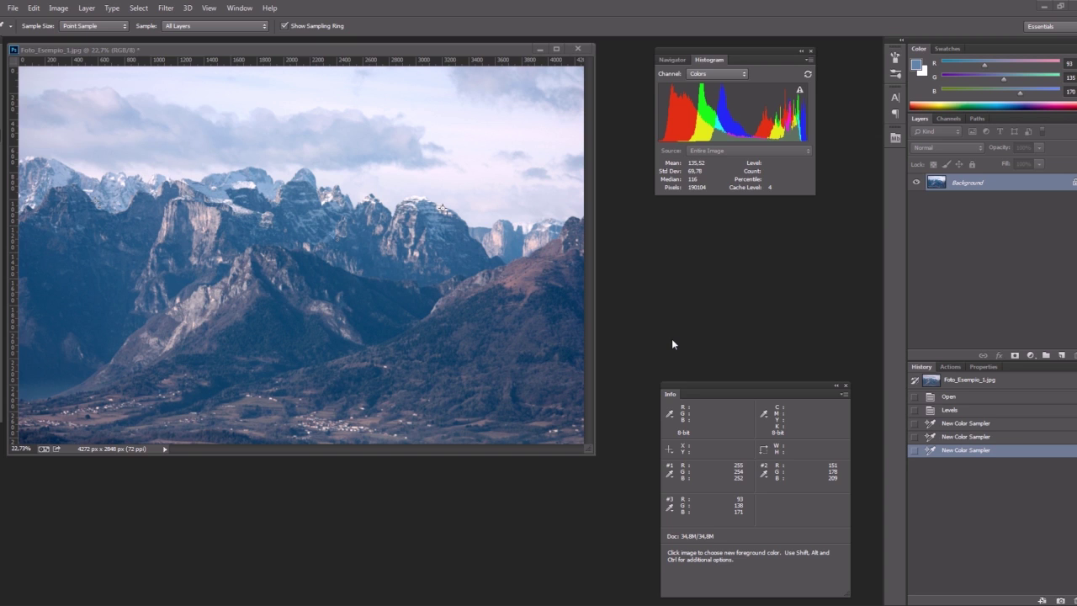
Step: In Curves, raise the Blue black point and pull the Blue white point down slightly
key(ctrl+m)
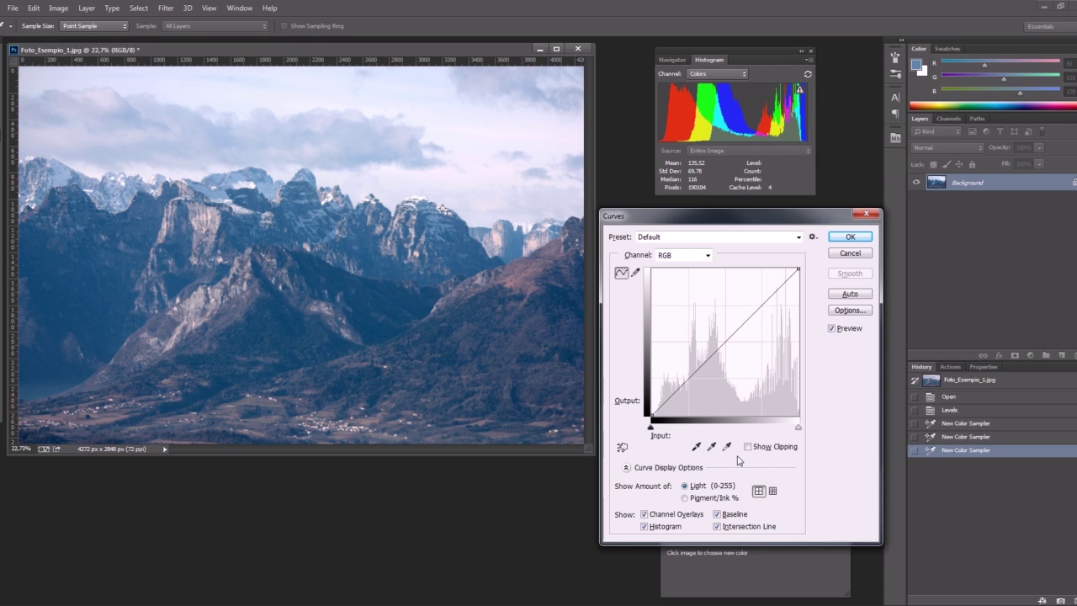
click(680, 257)
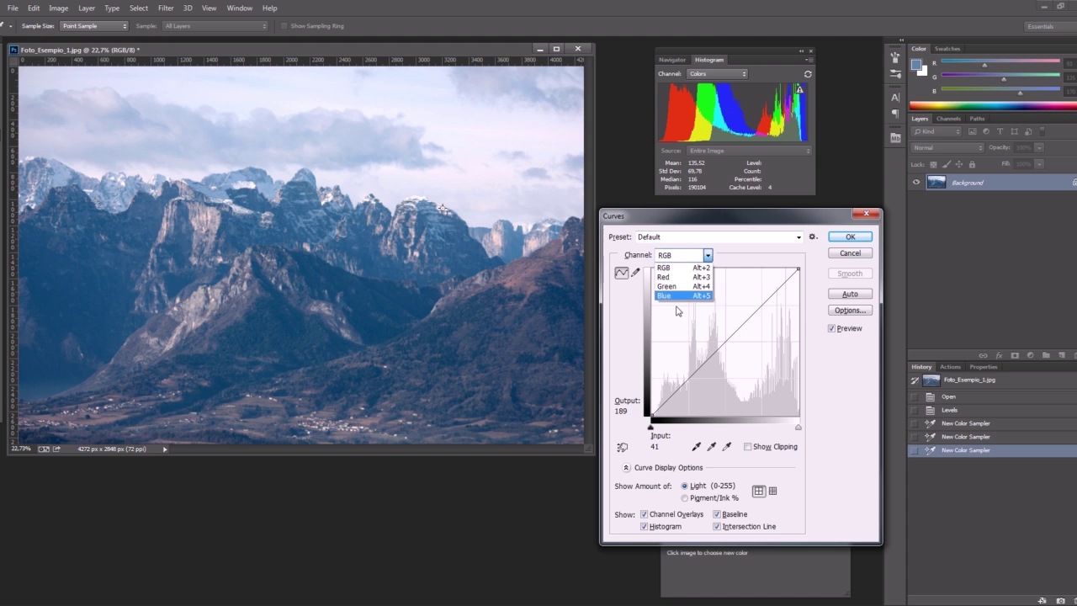
click(678, 294)
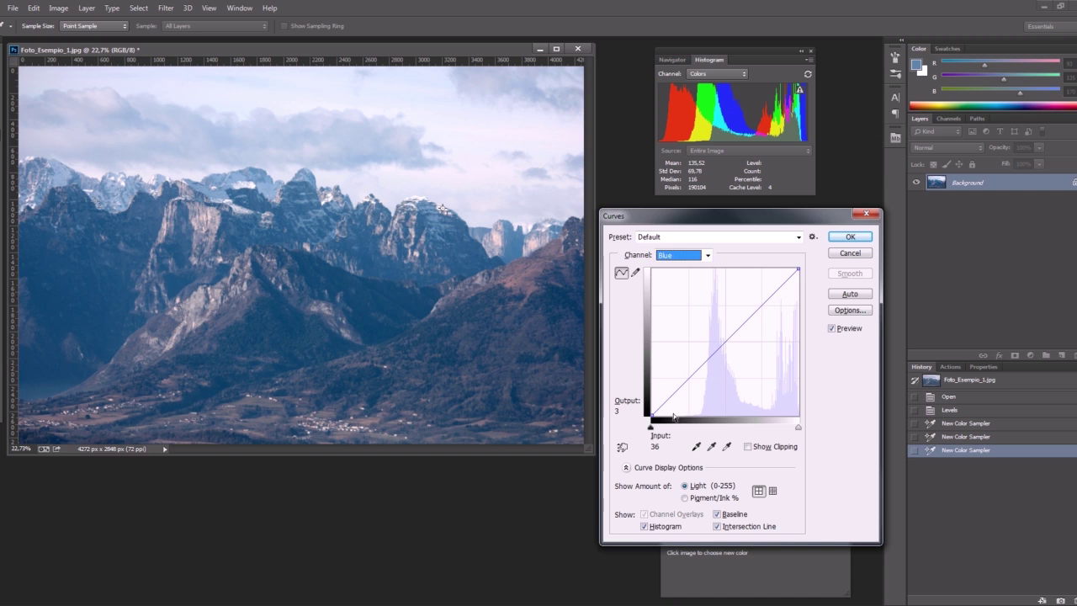
drag(653, 414, 700, 414)
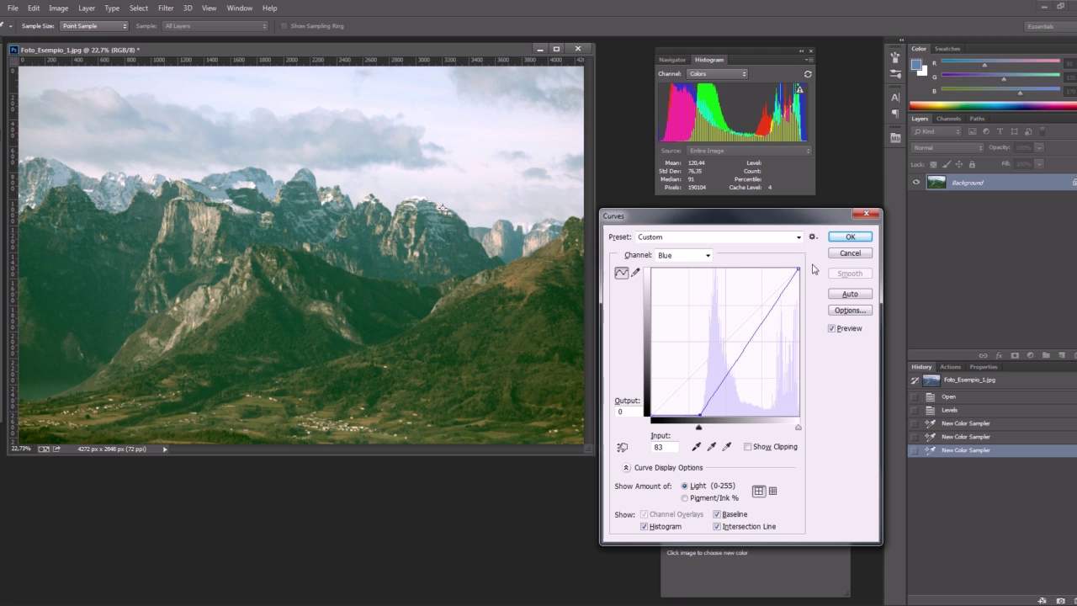
drag(798, 269, 802, 272)
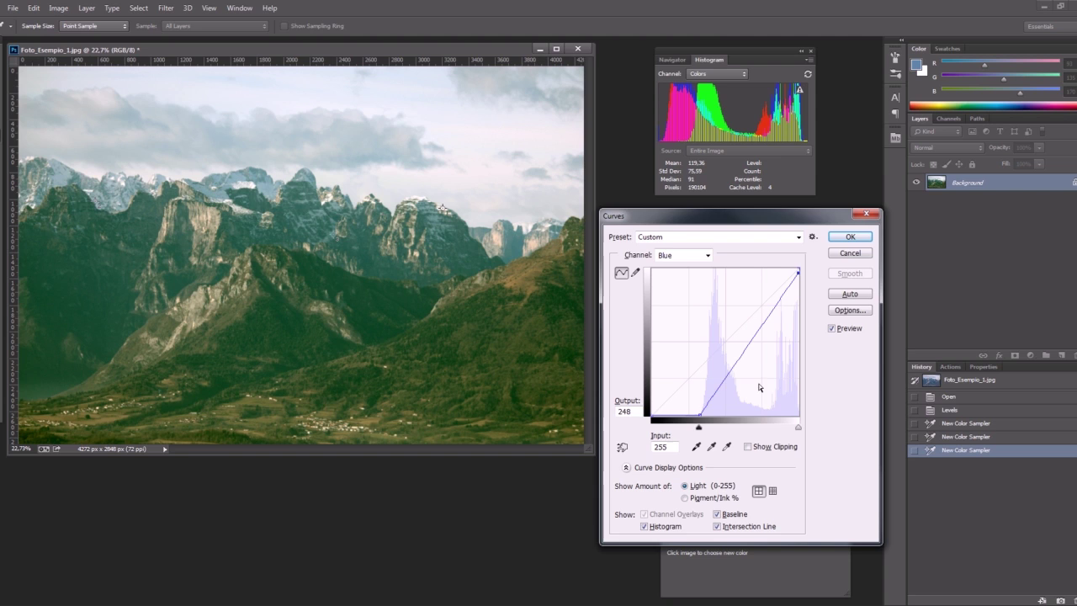
Step: Raise the Green curve's black point and move its white point slightly inward
click(676, 257)
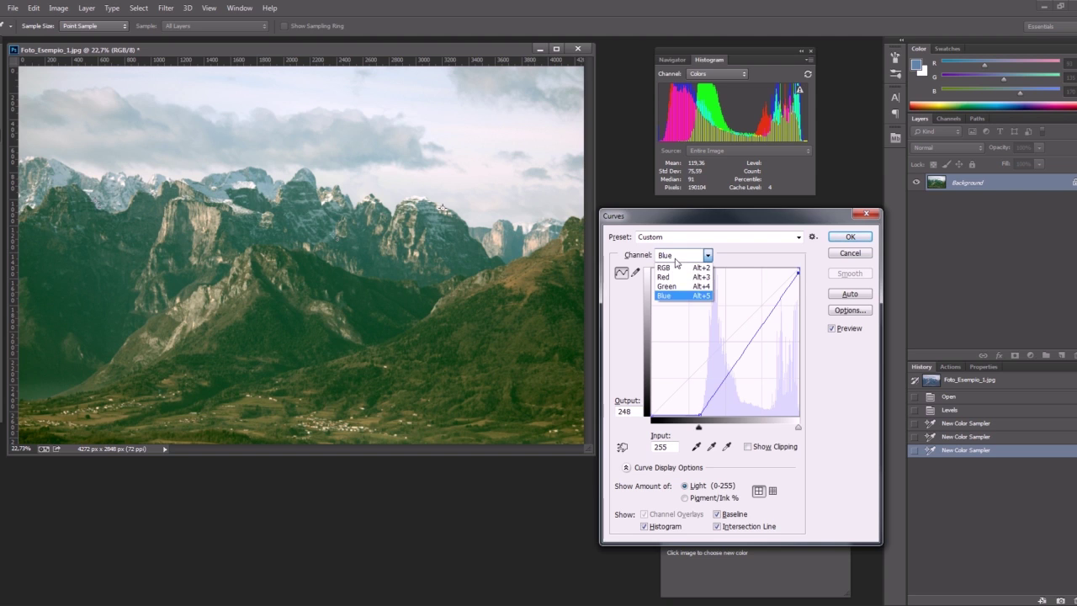
click(680, 287)
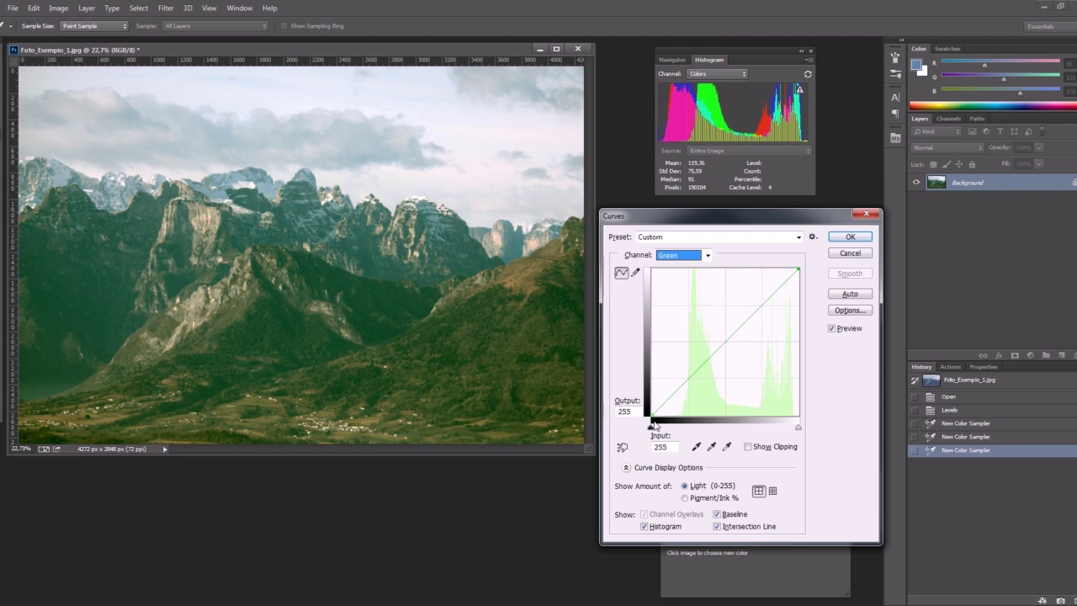
drag(652, 414, 681, 417)
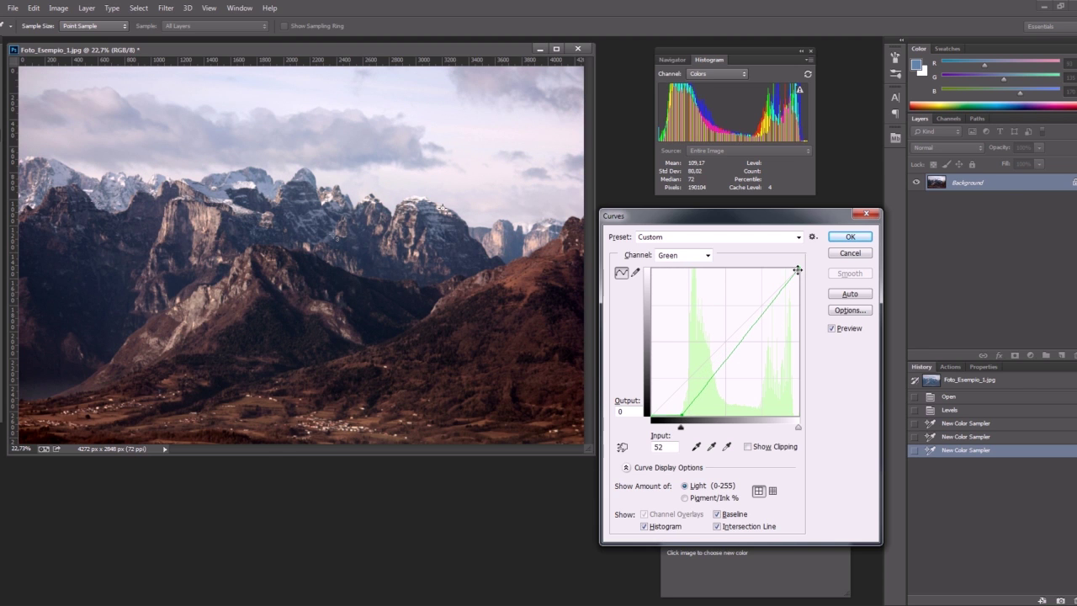
drag(797, 270, 796, 267)
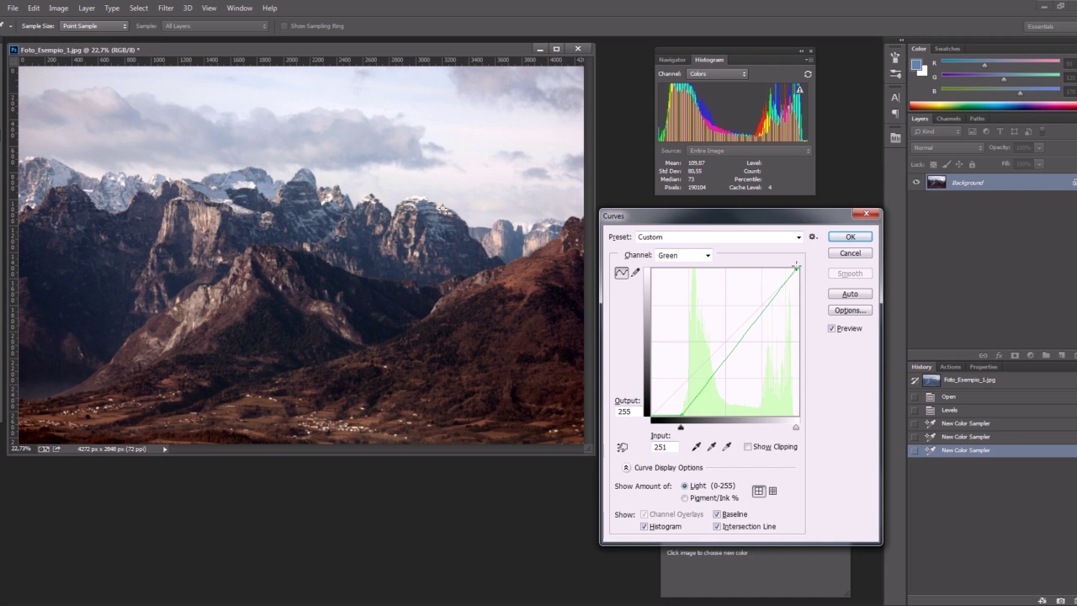
Step: Move the Red curve's white and black points slightly inward
click(670, 256)
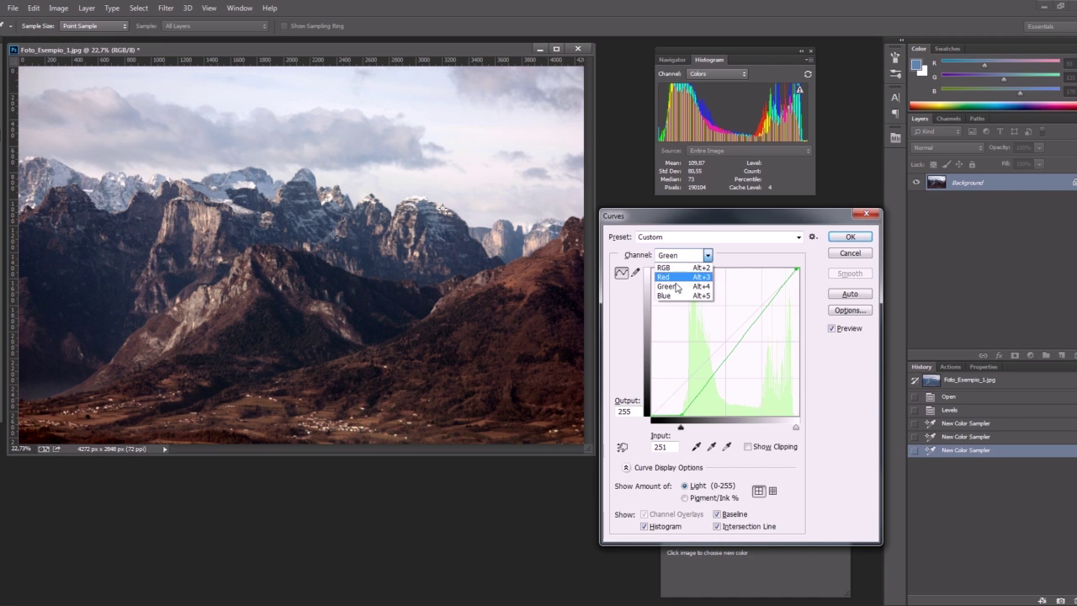
click(673, 277)
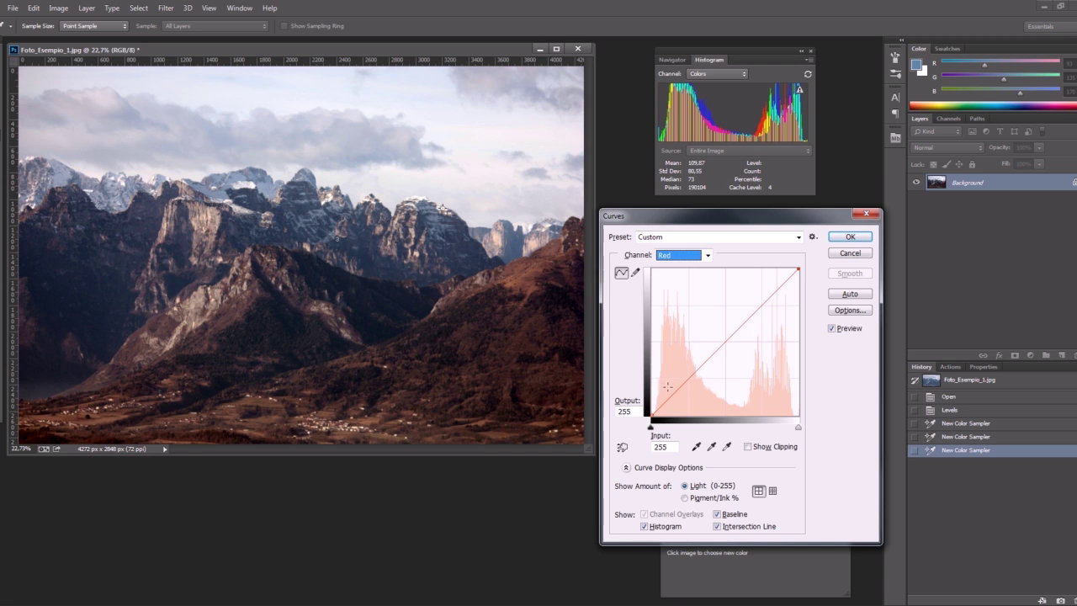
drag(798, 269, 794, 269)
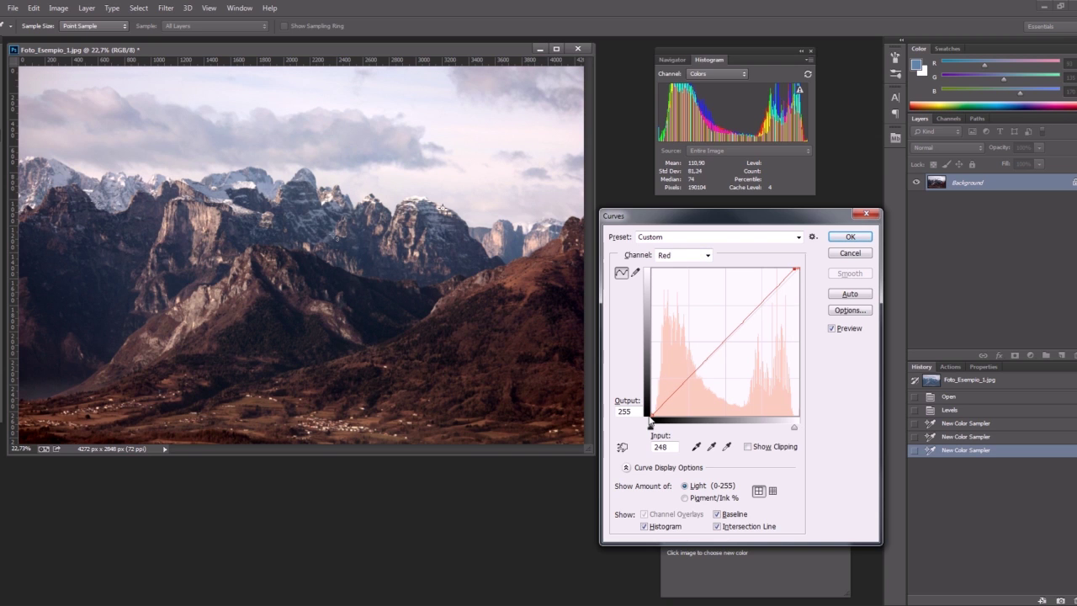
drag(650, 417, 653, 416)
Step: Apply Curves and set the background colour to slate blue 576778 sampled from the rock
click(850, 237)
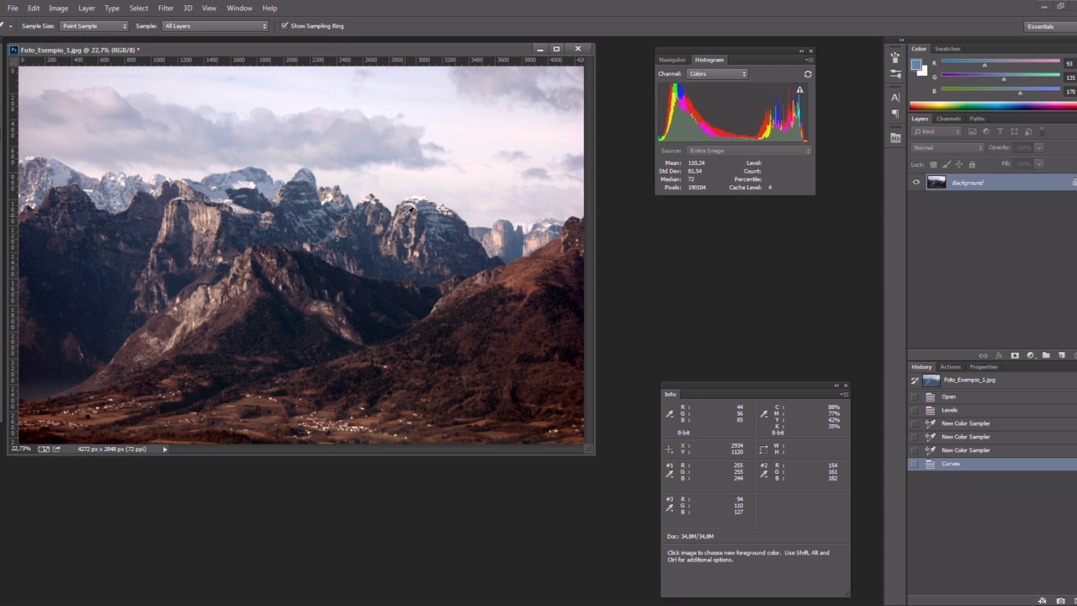
click(921, 70)
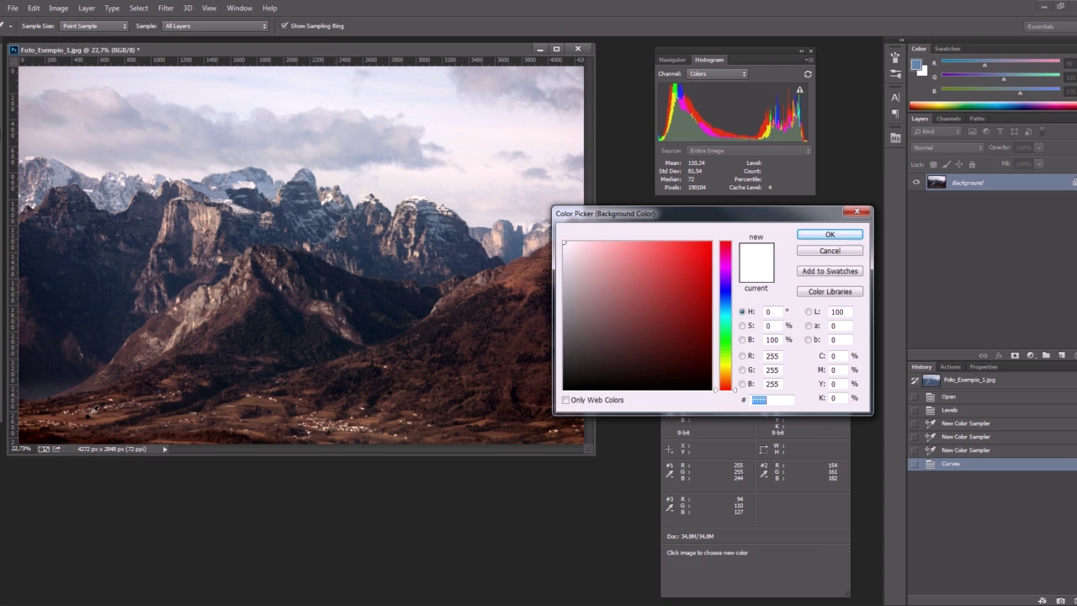
click(443, 208)
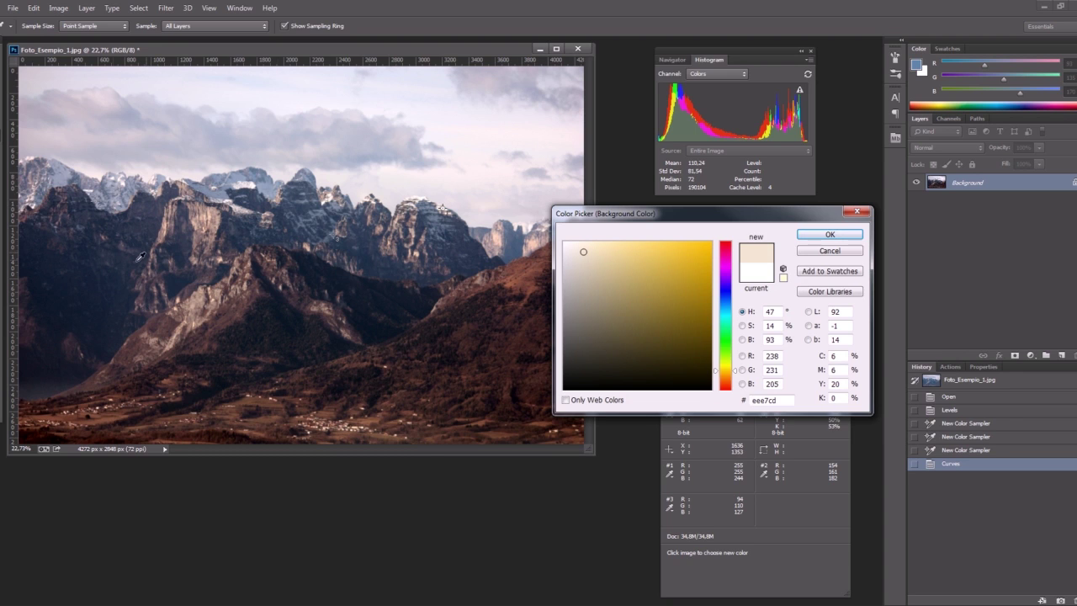
click(96, 200)
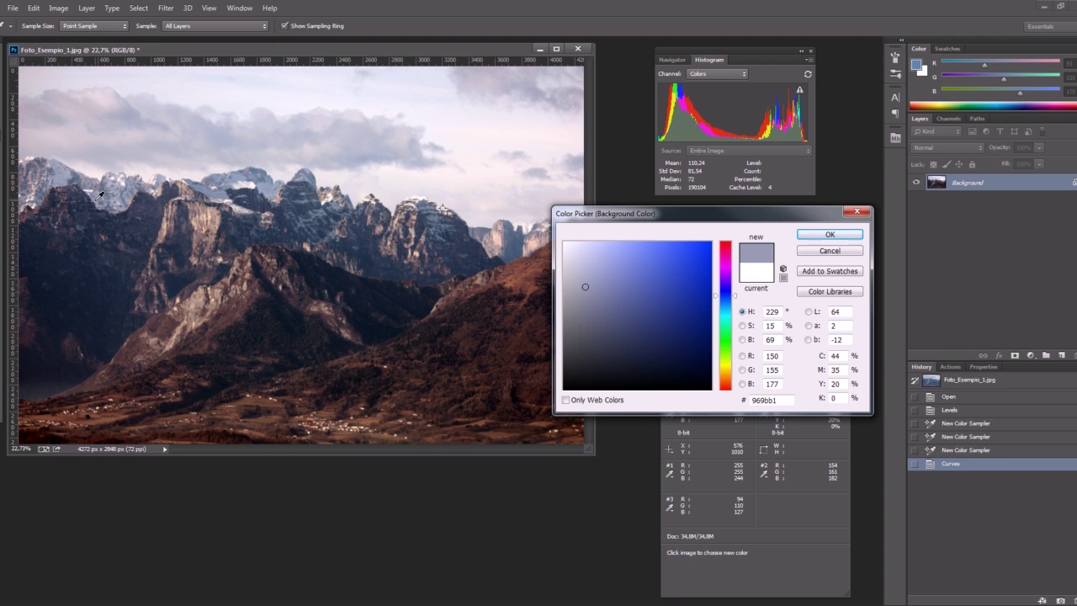
click(334, 233)
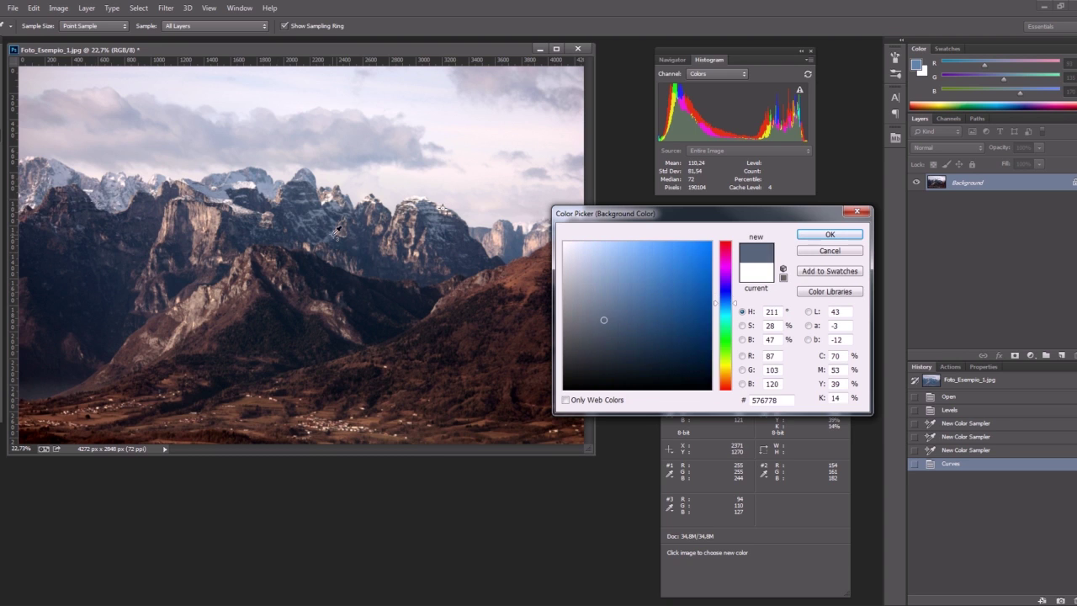
click(826, 235)
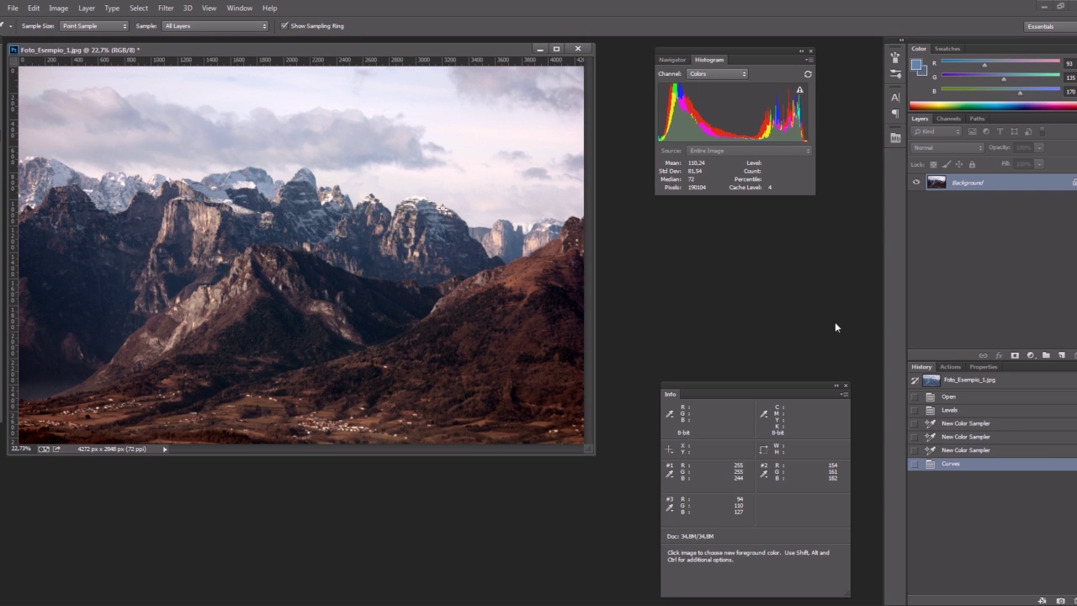
Step: Toggle between the Open and Curves history states to compare, ending on Curves
click(955, 396)
click(960, 463)
click(956, 397)
click(956, 465)
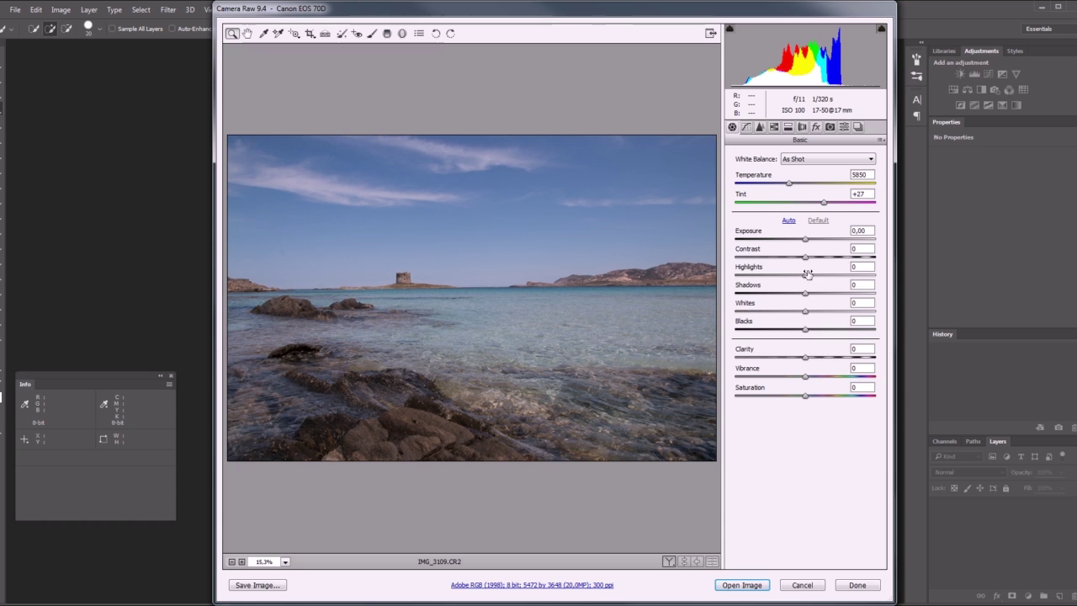
Step: Show Camera Raw's Tone Curve panel with the Linear point curve on RGB
click(746, 127)
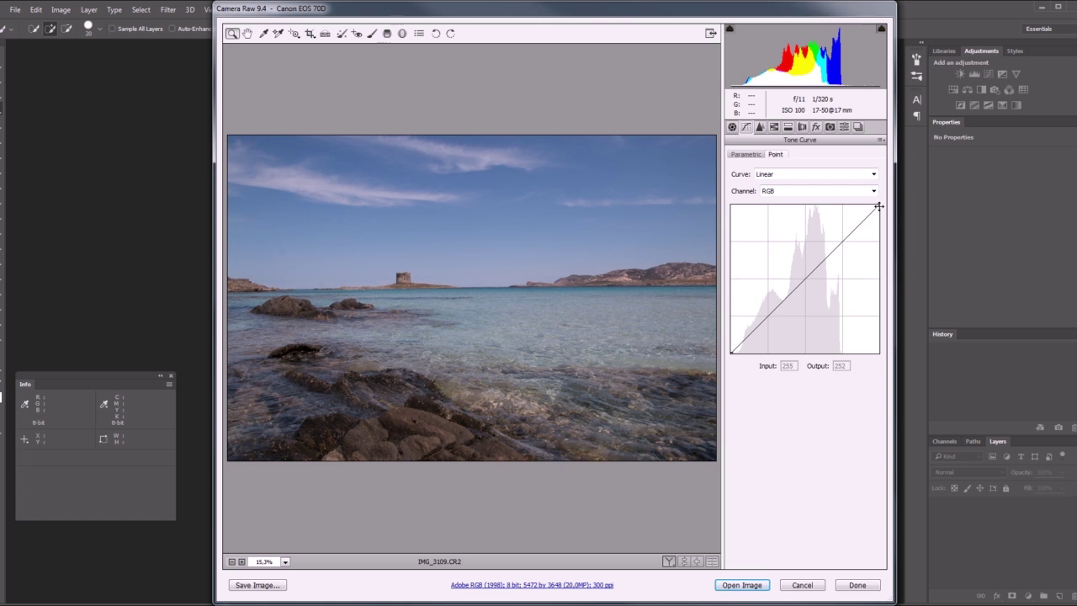
Step: Pull the RGB curve's white point inward to brighten, then lower the Blue curve's white point
drag(878, 206, 841, 194)
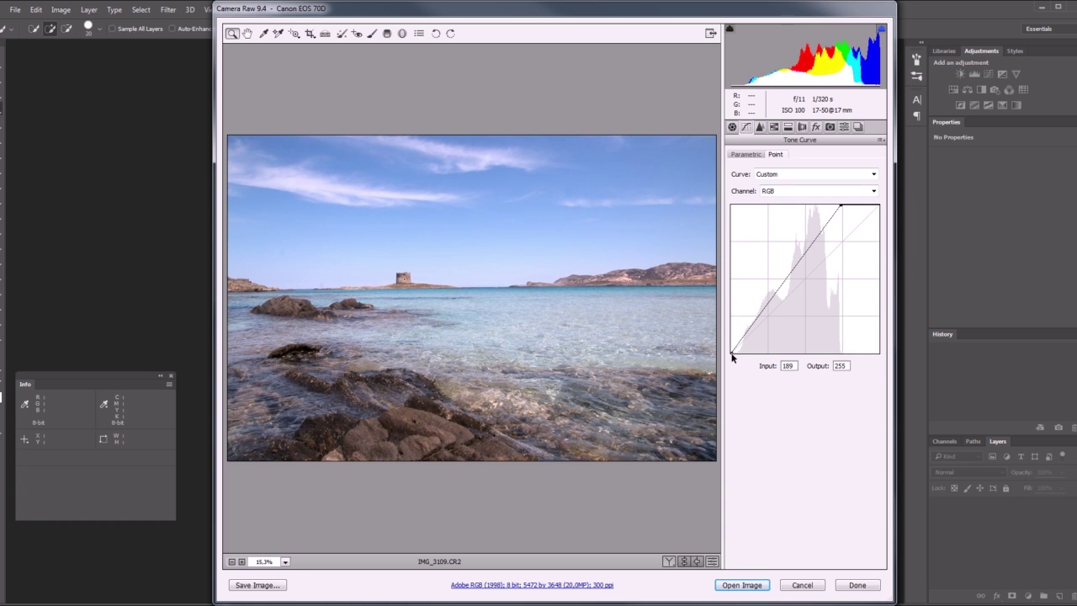
drag(733, 354, 735, 356)
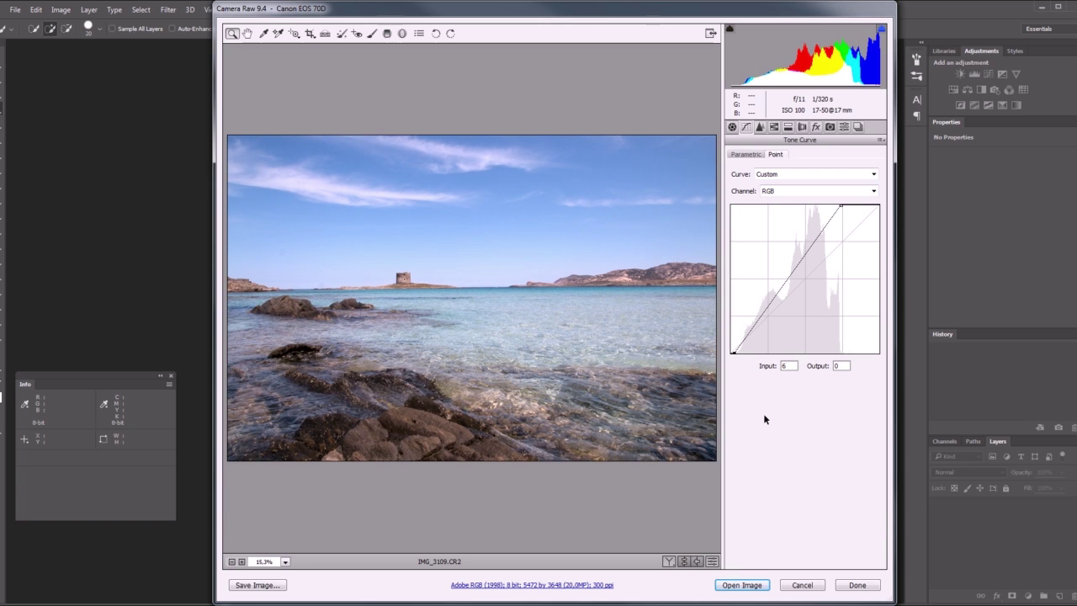
click(779, 193)
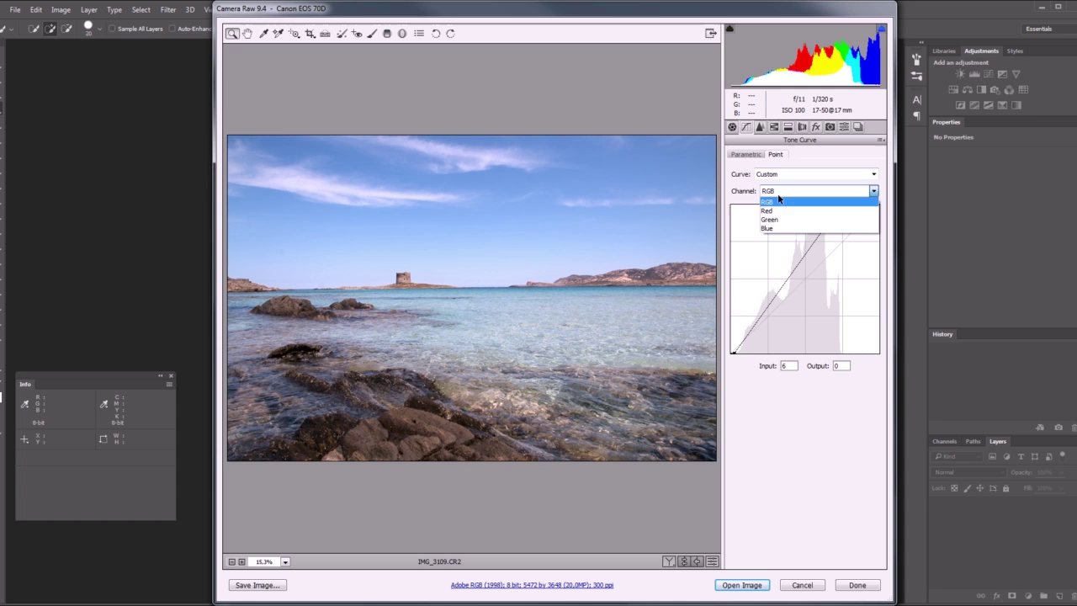
click(783, 228)
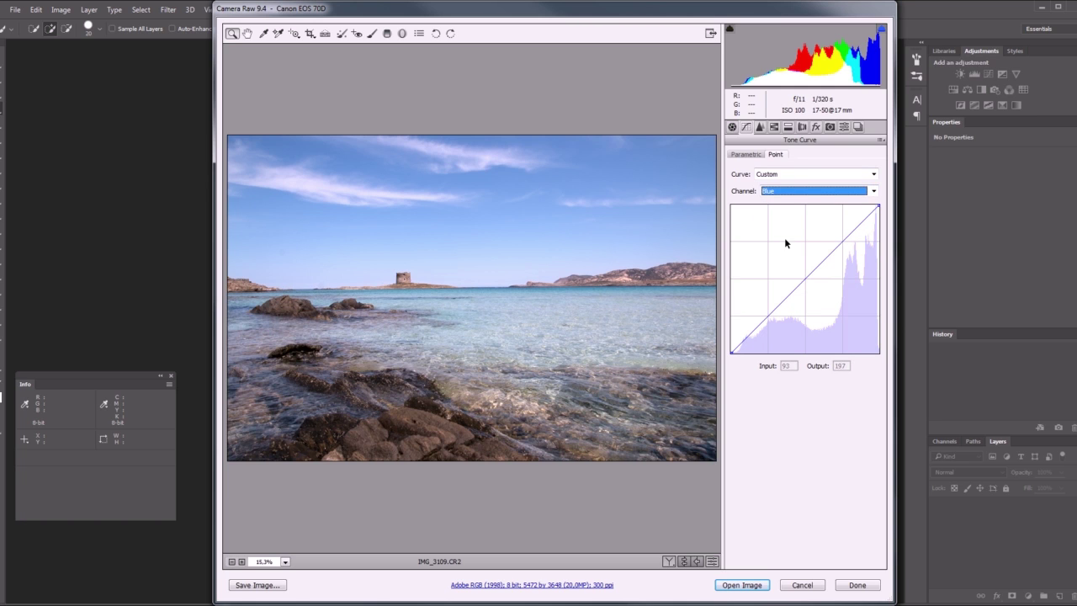
drag(879, 204, 889, 222)
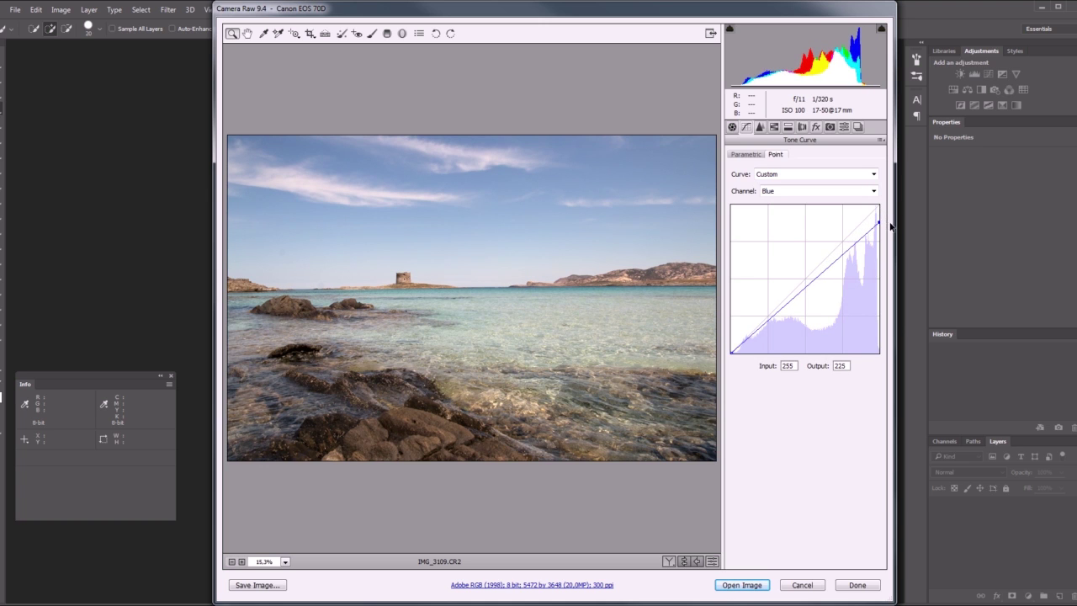
drag(732, 357, 730, 350)
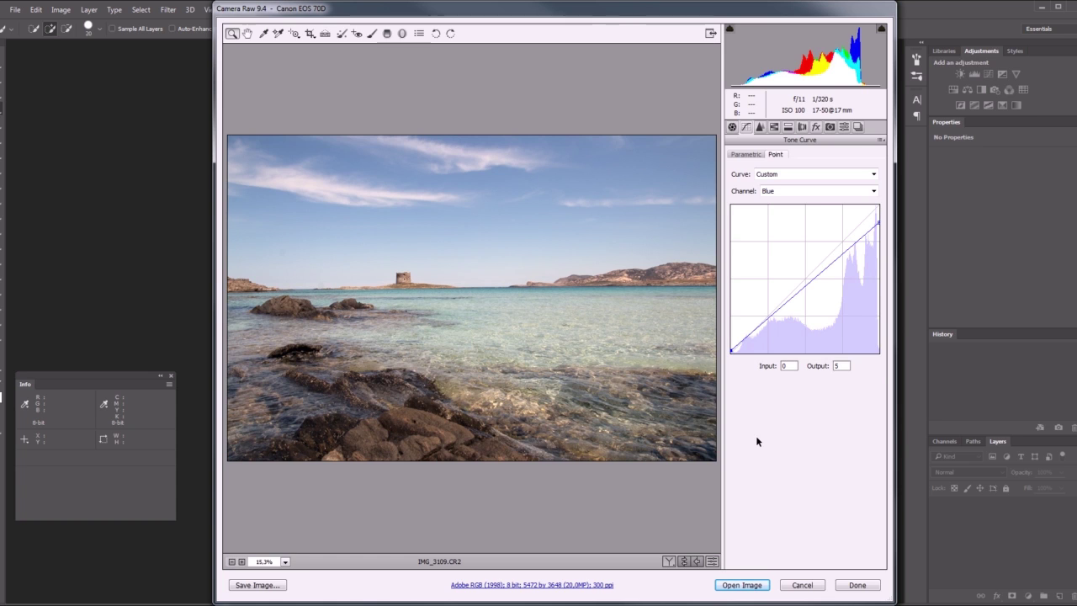
Step: Move the Red curve's white point inward to warm the seascape
click(779, 190)
click(786, 212)
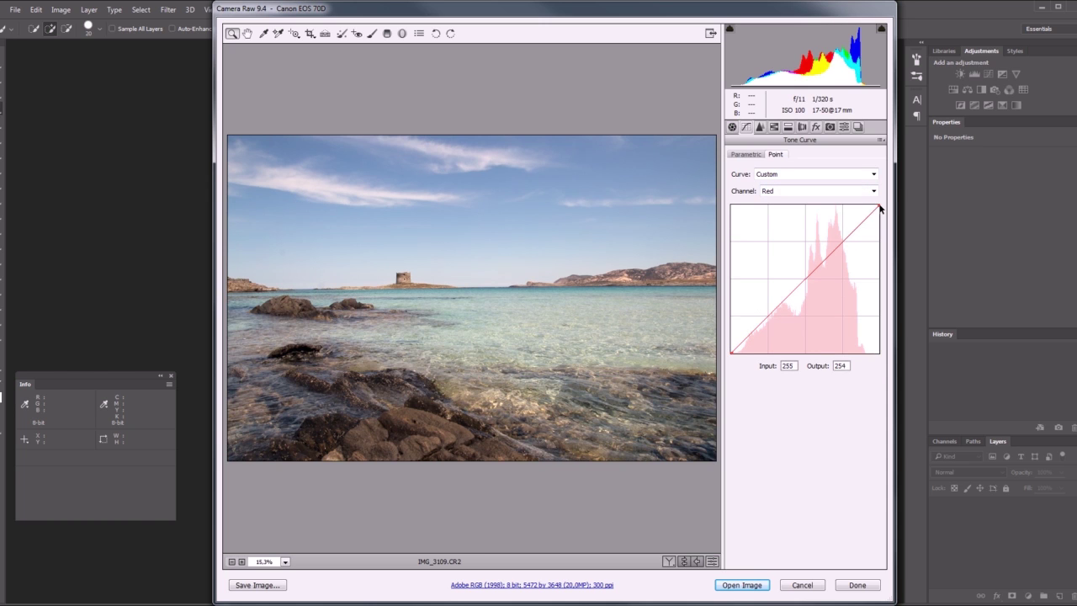
drag(880, 208, 877, 199)
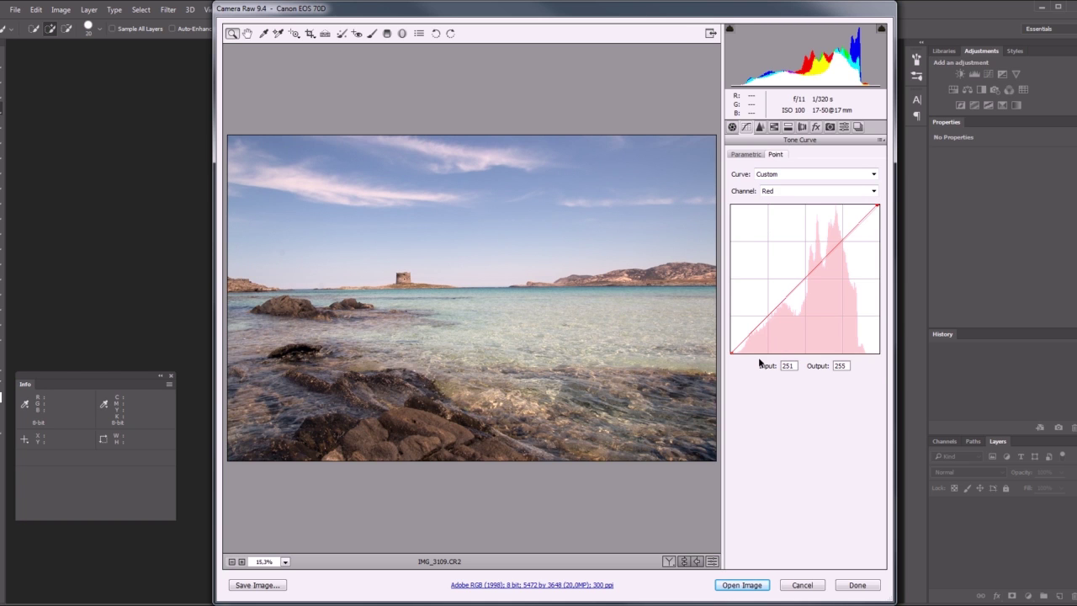
drag(732, 352, 734, 355)
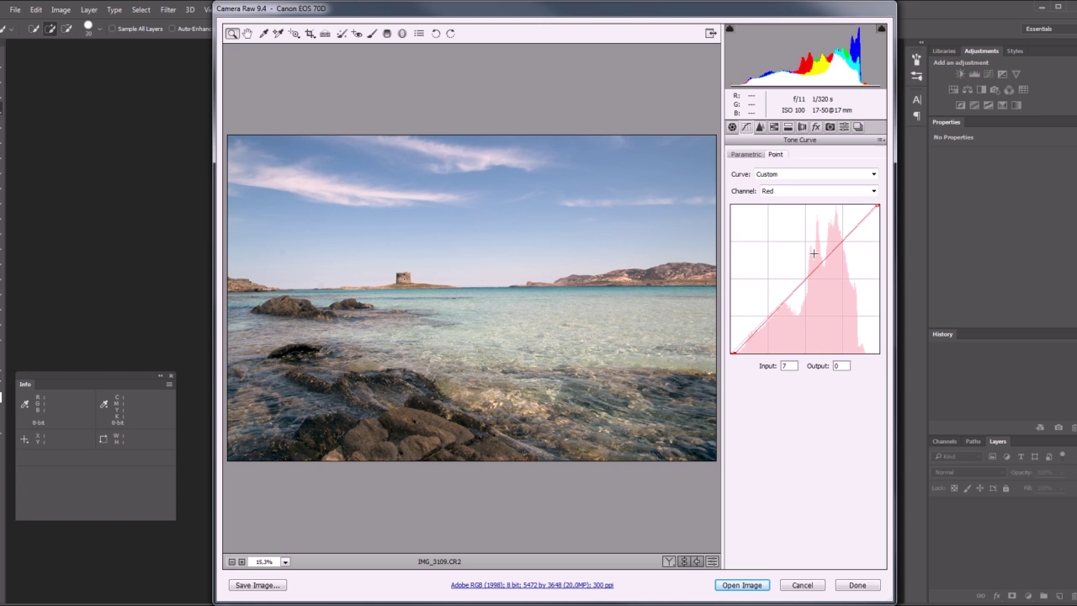
Step: Set Vibrance to +21 in the Basic panel, then preview the original Image Settings
click(732, 126)
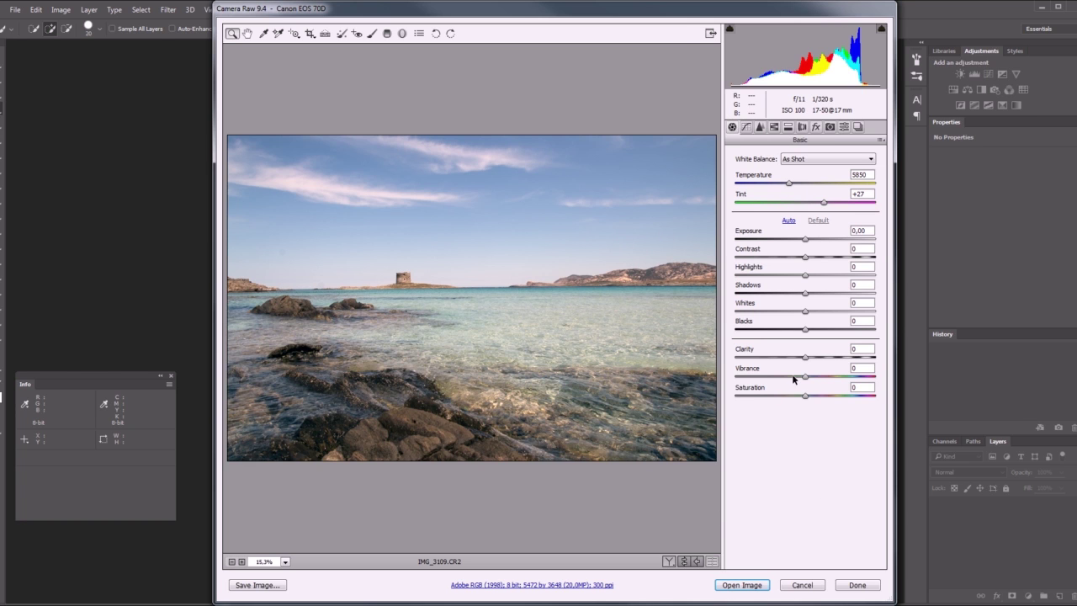
drag(806, 378, 823, 379)
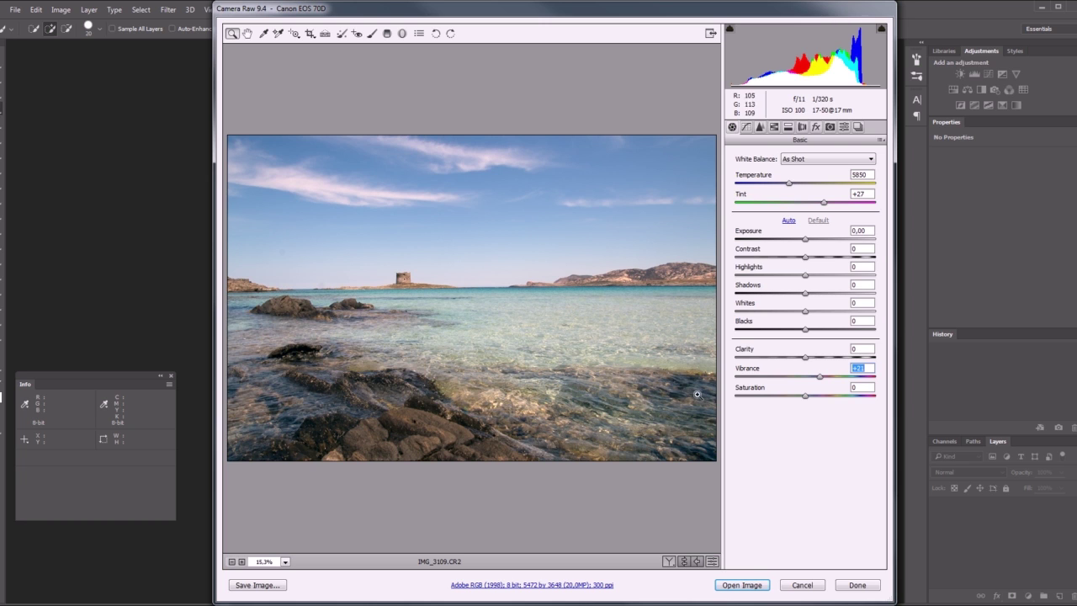
click(881, 140)
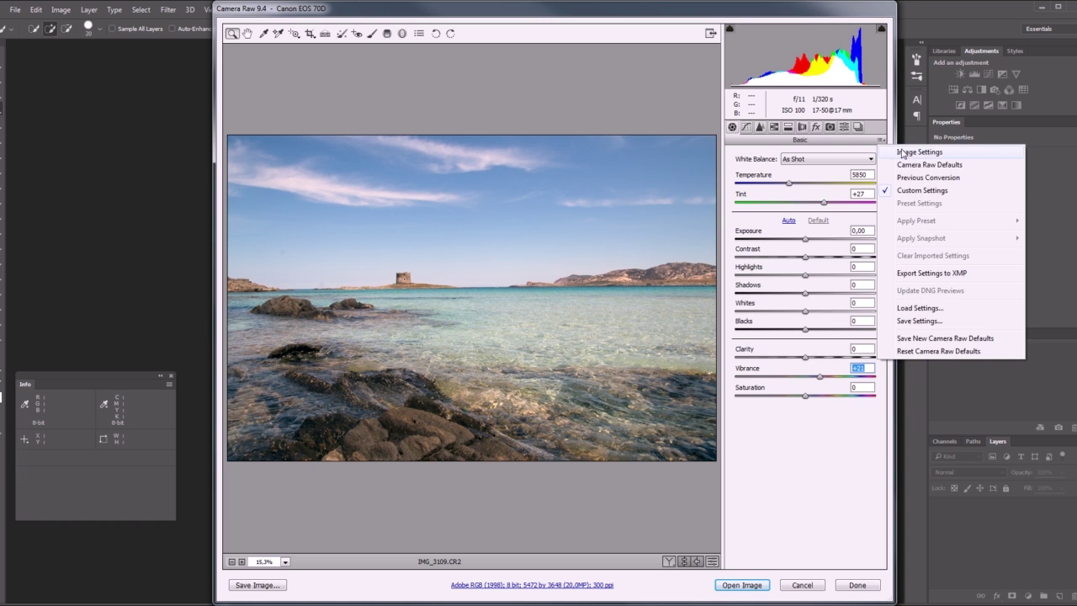
click(901, 151)
Step: Toggle between Custom Settings and Image Settings to compare, ending on Custom Settings
click(881, 140)
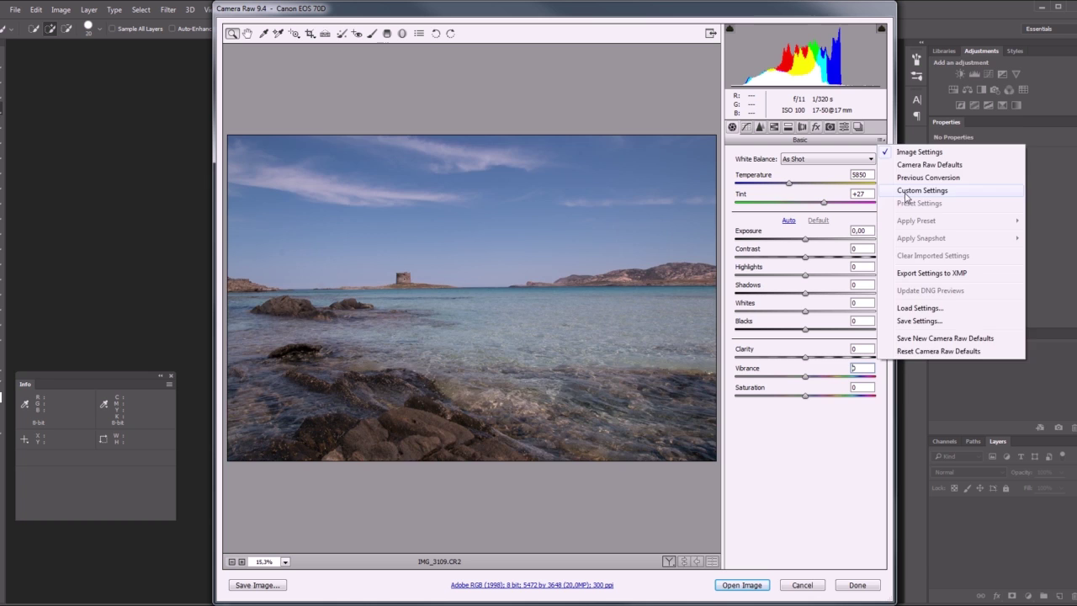
click(905, 195)
click(881, 140)
click(899, 153)
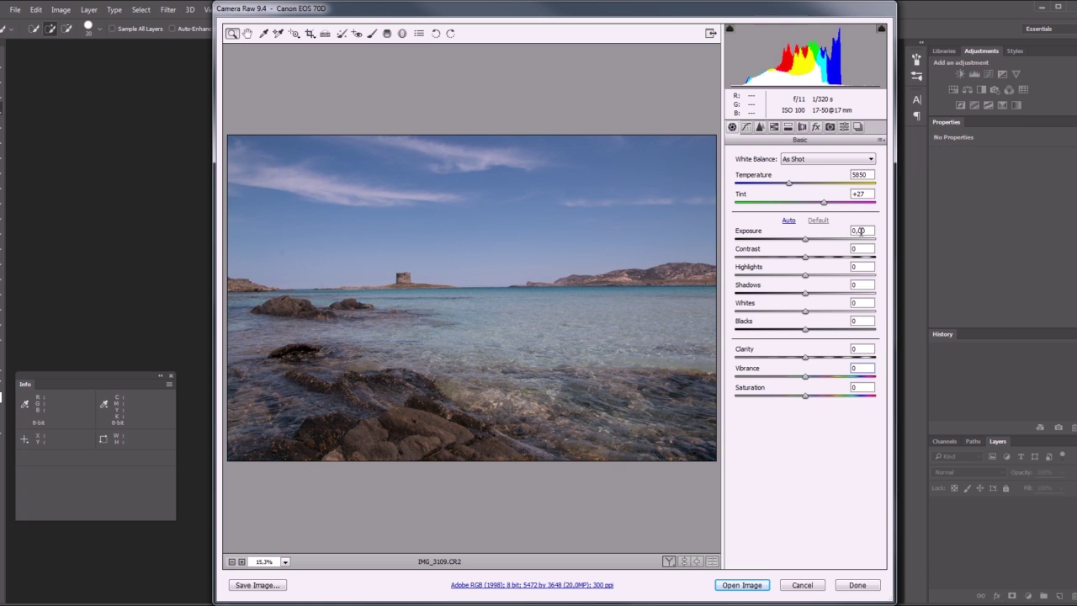
click(883, 140)
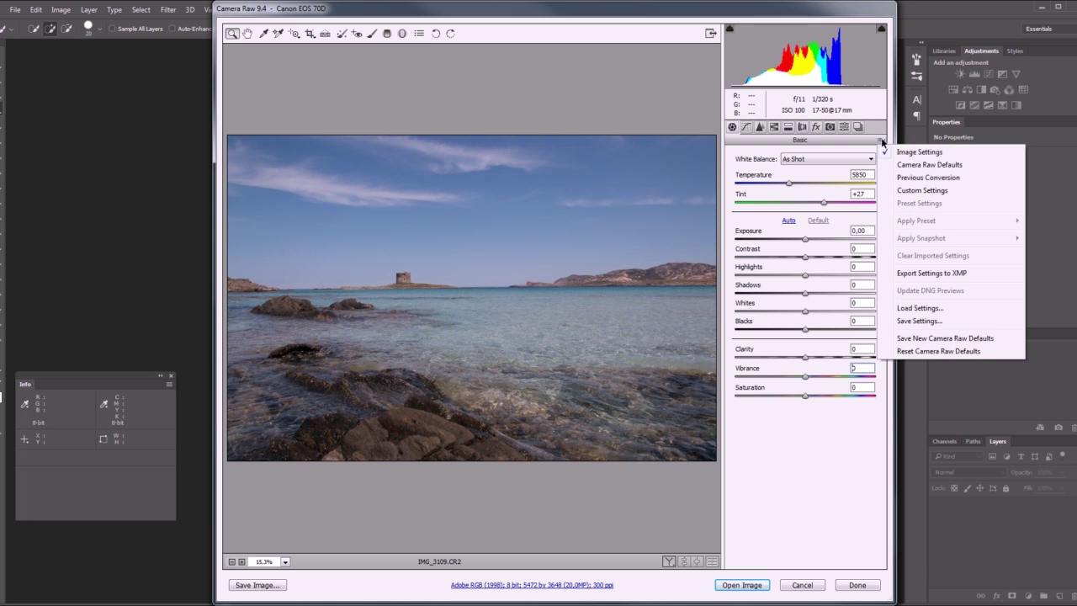
click(919, 191)
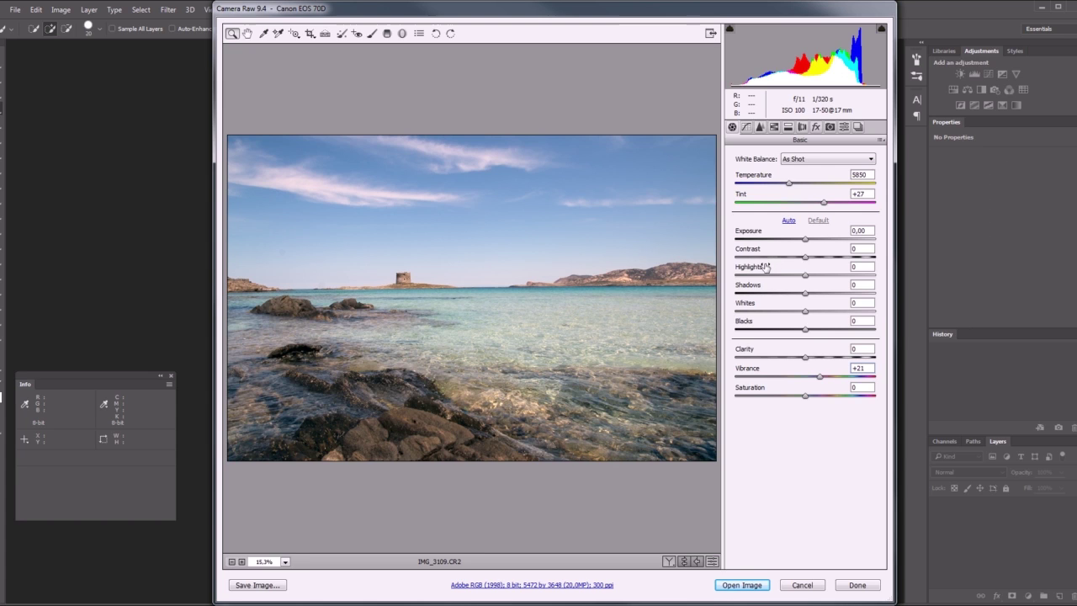